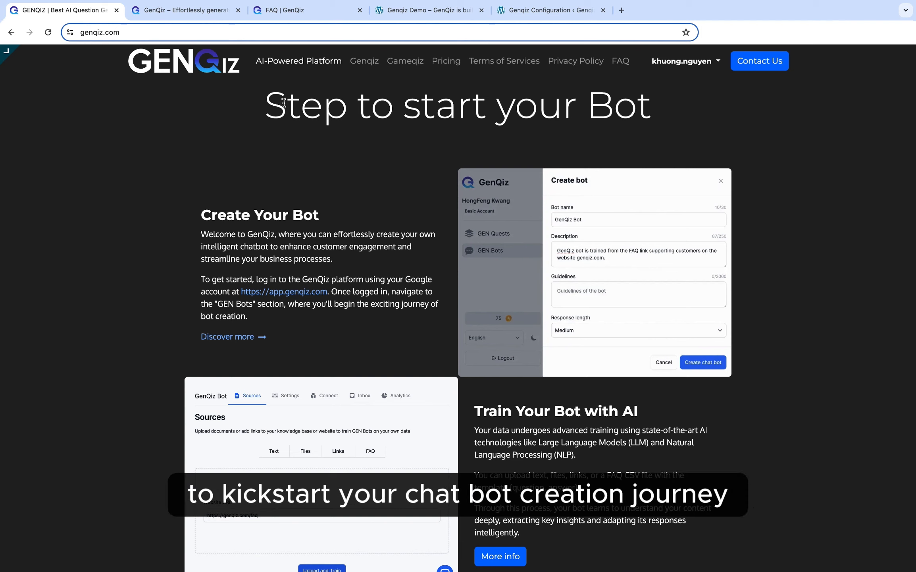
{"action": "left_click_drag", "start_coordinate": [269, 104], "coordinate": [666, 111]}
{"action": "left_click_drag", "start_coordinate": [202, 215], "coordinate": [330, 218]}
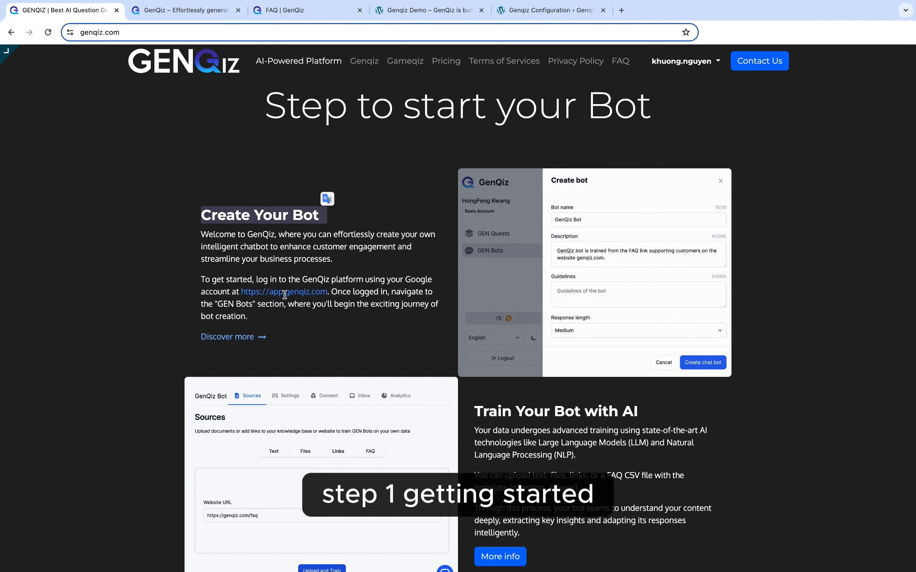
{"action": "left_click", "coordinate": [242, 292]}
{"action": "left_click_drag", "start_coordinate": [241, 292], "coordinate": [333, 292]}
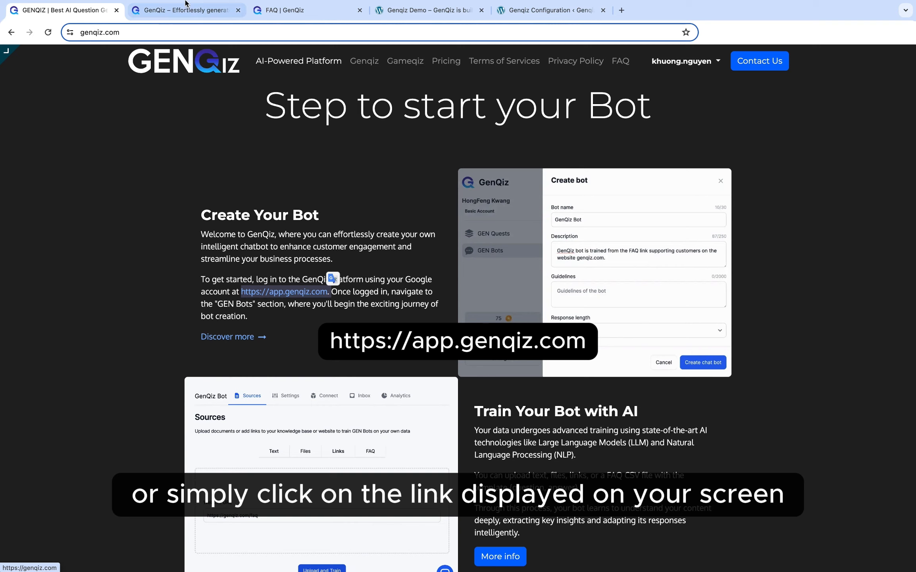
Switch to the GenQiz app at app.genqiz.com and open the GEN Bots section
{"action": "left_click", "coordinate": [189, 16]}
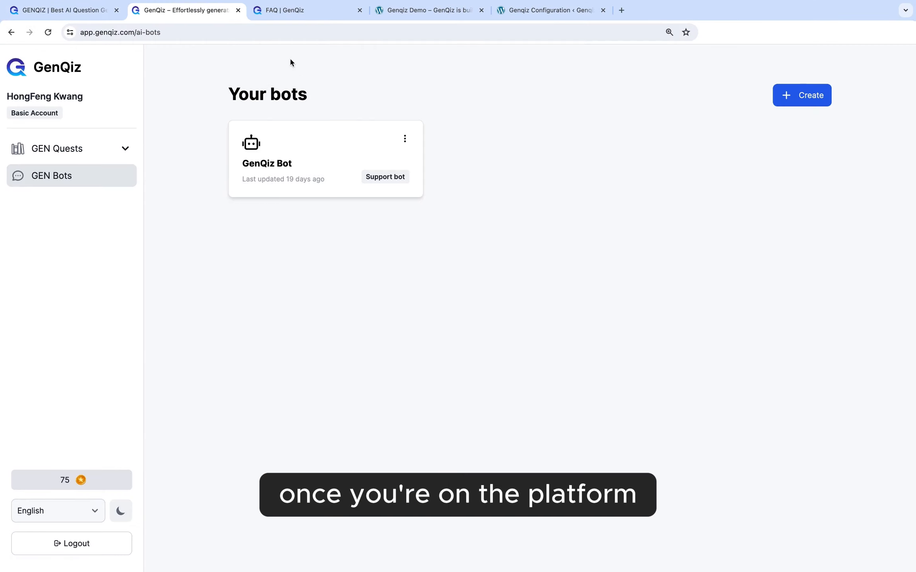
{"action": "left_click_drag", "start_coordinate": [135, 32], "coordinate": [80, 32]}
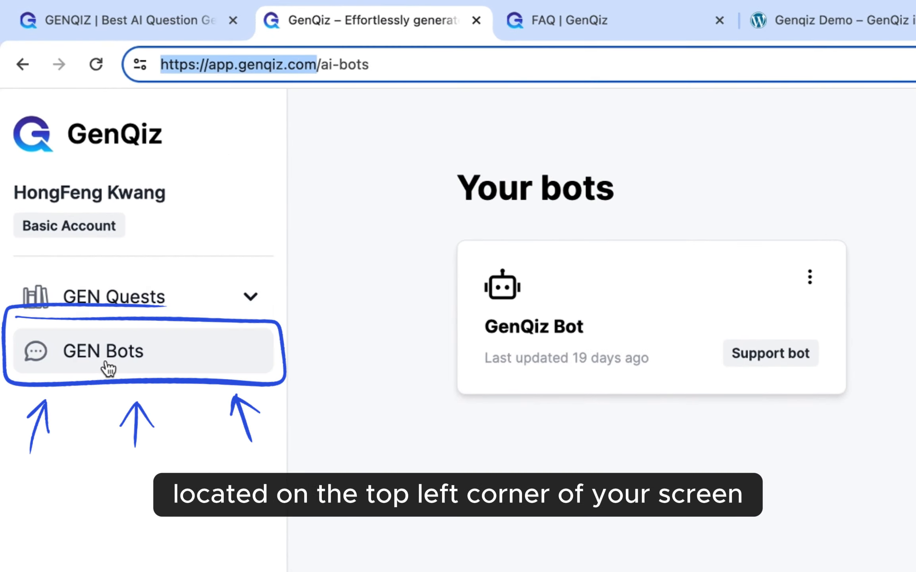
{"action": "left_click", "coordinate": [88, 362]}
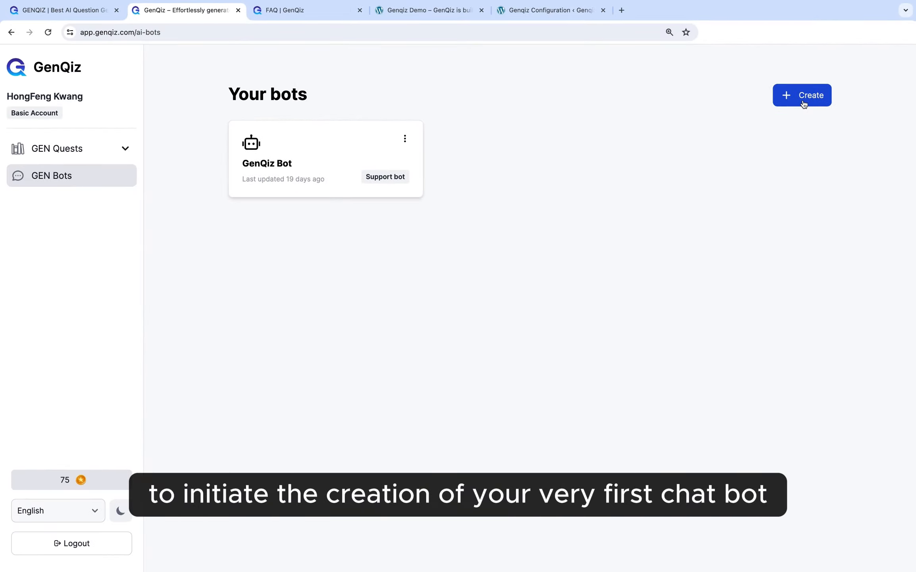
Start a new bot named "GenQiz FAQ - Customer Support" with a Medium response length
{"action": "left_click", "coordinate": [804, 104]}
{"action": "left_click", "coordinate": [381, 181]}
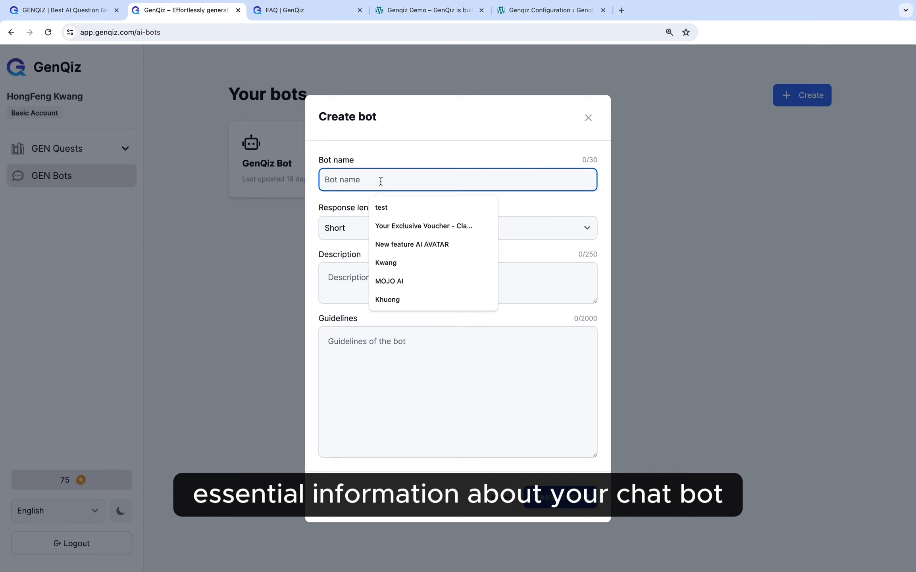
{"action": "type", "text": "GenQiz FA"}
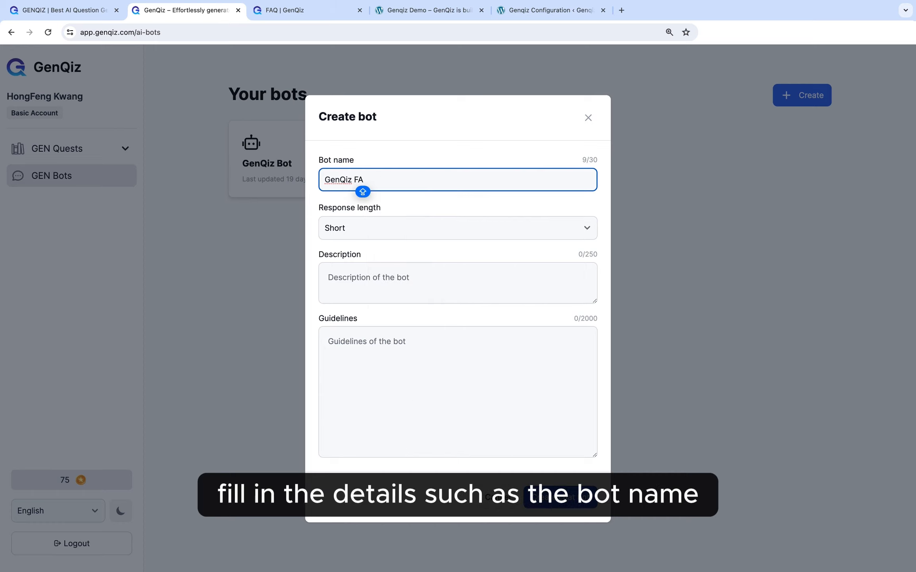
{"action": "type", "text": "Q - Customer Support"}
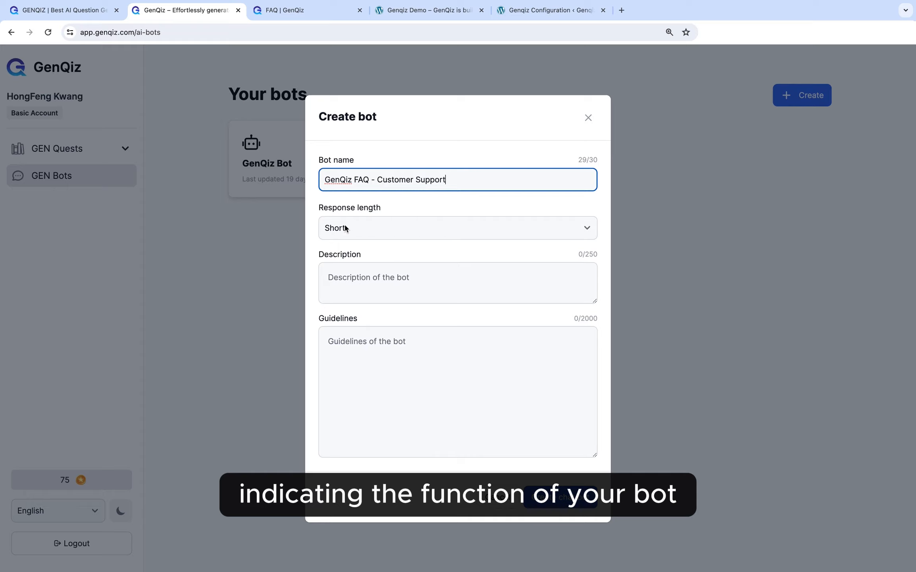
{"action": "left_click", "coordinate": [345, 228]}
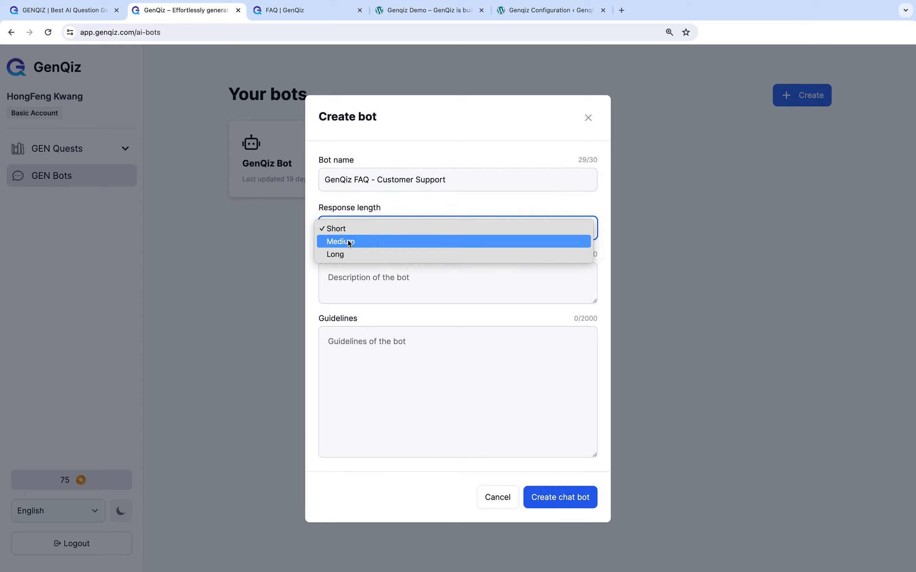
{"action": "left_click", "coordinate": [345, 243]}
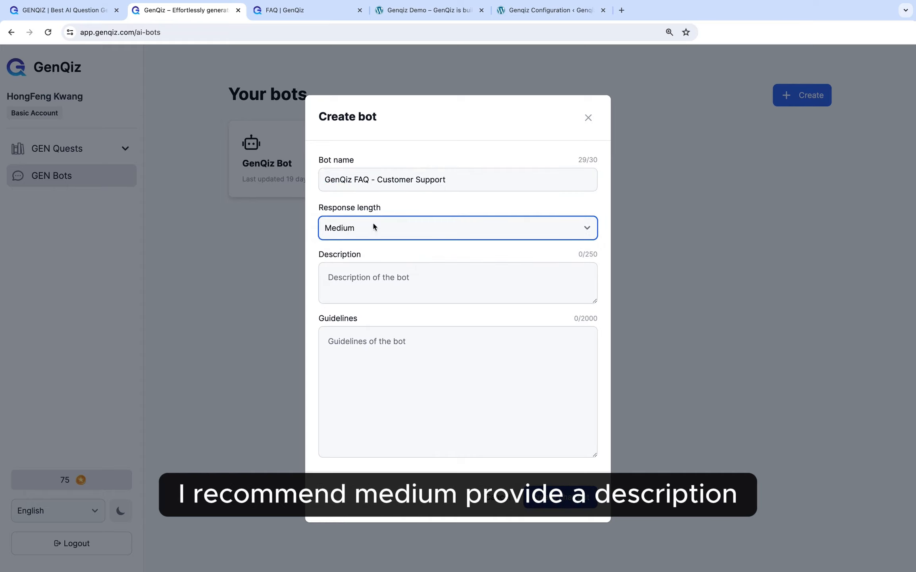
Enter "Customer Support" as the bot's description, leave the guidelines empty, and create the chat bot
{"action": "left_click_drag", "start_coordinate": [379, 179], "coordinate": [468, 181]}
{"action": "key", "text": "ctrl+c"}
{"action": "left_click", "coordinate": [387, 276]}
{"action": "key", "text": "ctrl+v"}
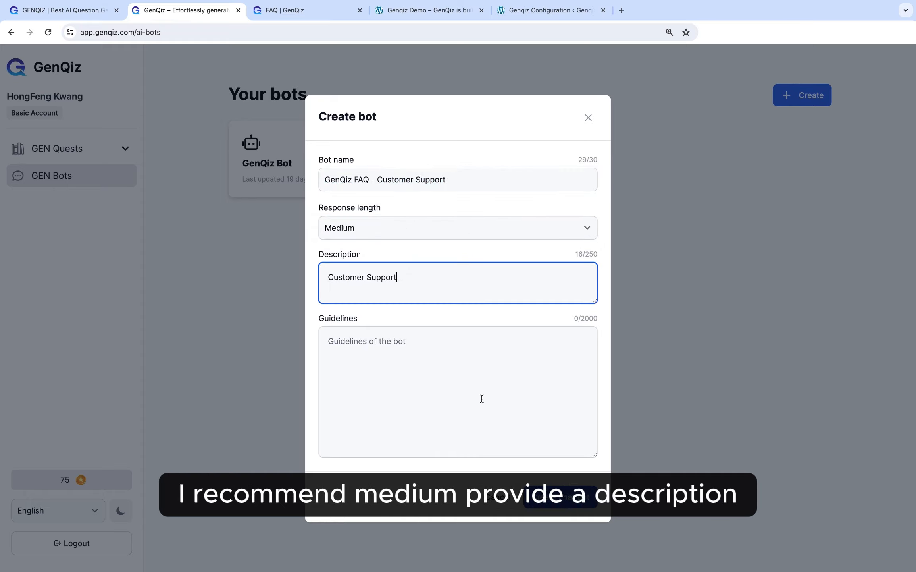
{"action": "left_click", "coordinate": [391, 350]}
{"action": "left_click", "coordinate": [555, 501]}
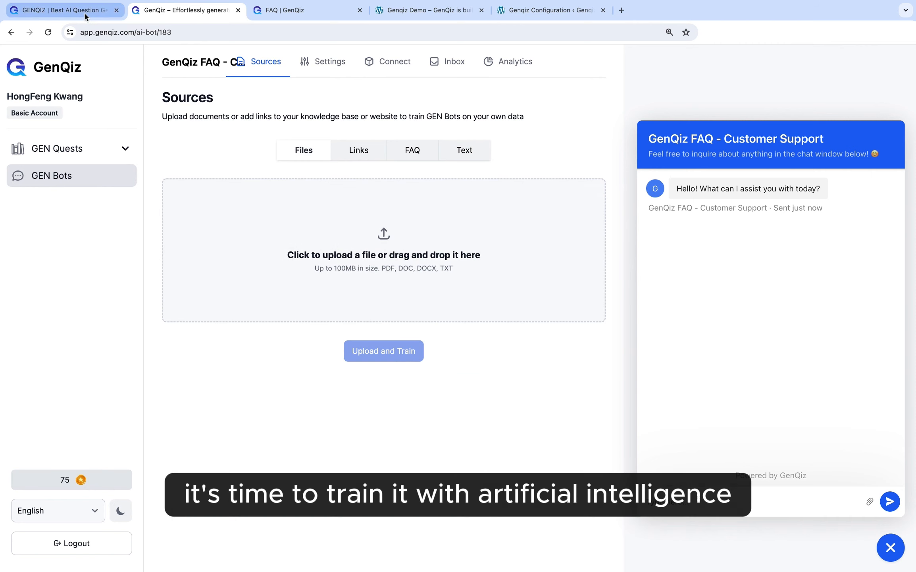
Review the "Train Your Bot with AI" section on the GenQiz website
{"action": "left_click", "coordinate": [64, 10]}
{"action": "scroll", "coordinate": [442, 178], "scroll_direction": "down", "scroll_amount": 8}
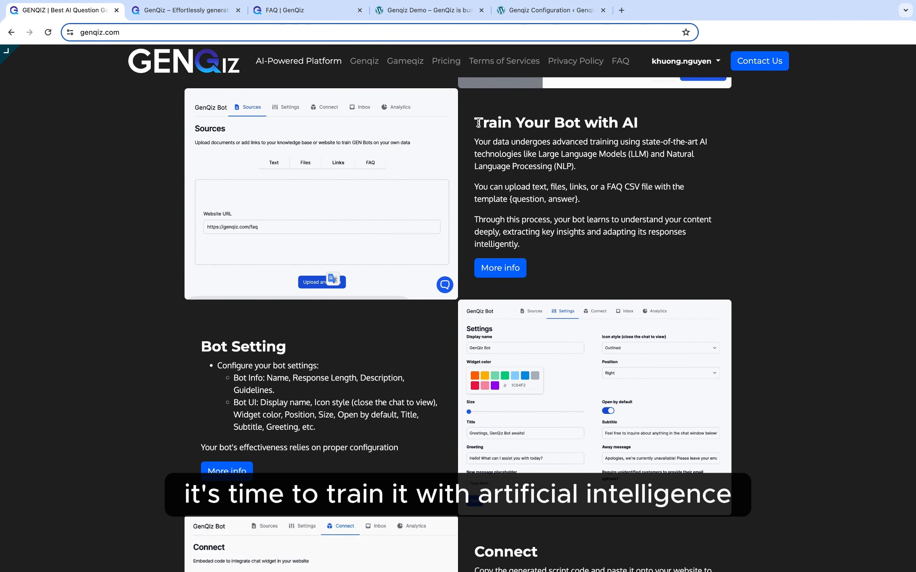
{"action": "left_click_drag", "start_coordinate": [476, 119], "coordinate": [654, 178]}
{"action": "left_click", "coordinate": [569, 196]}
{"action": "left_click_drag", "start_coordinate": [606, 207], "coordinate": [490, 121]}
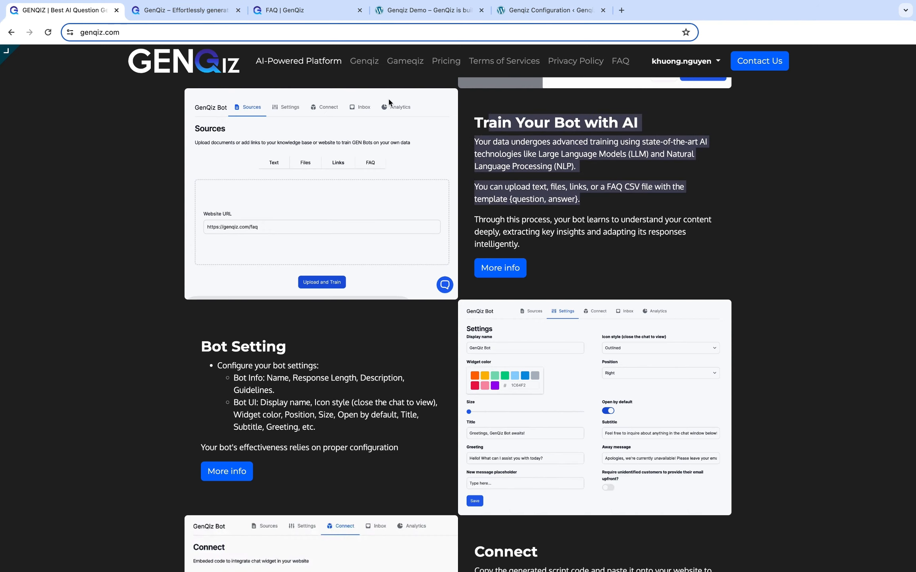
Return to the new bot's Sources page and examine the Files, Links, FAQ and Text training options
{"action": "left_click", "coordinate": [201, 14]}
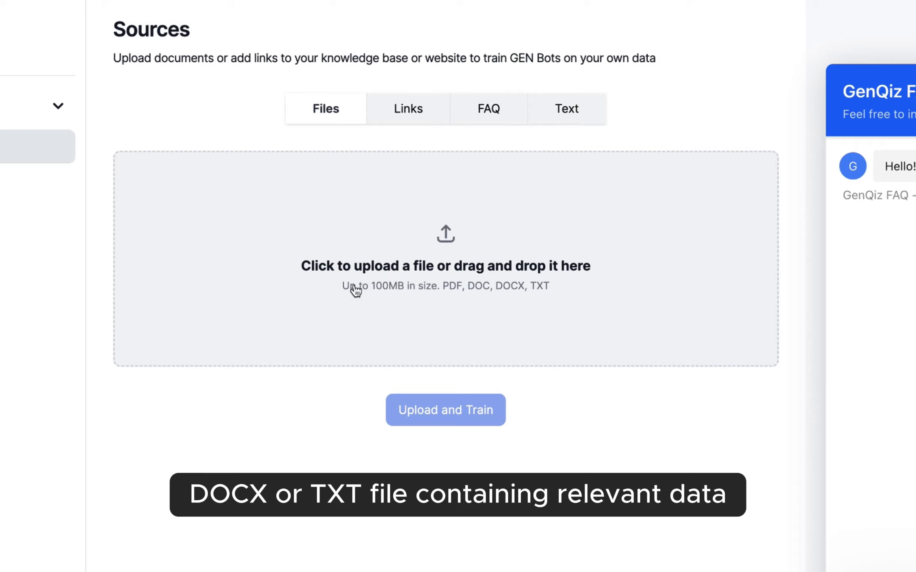
{"action": "left_click", "coordinate": [413, 117]}
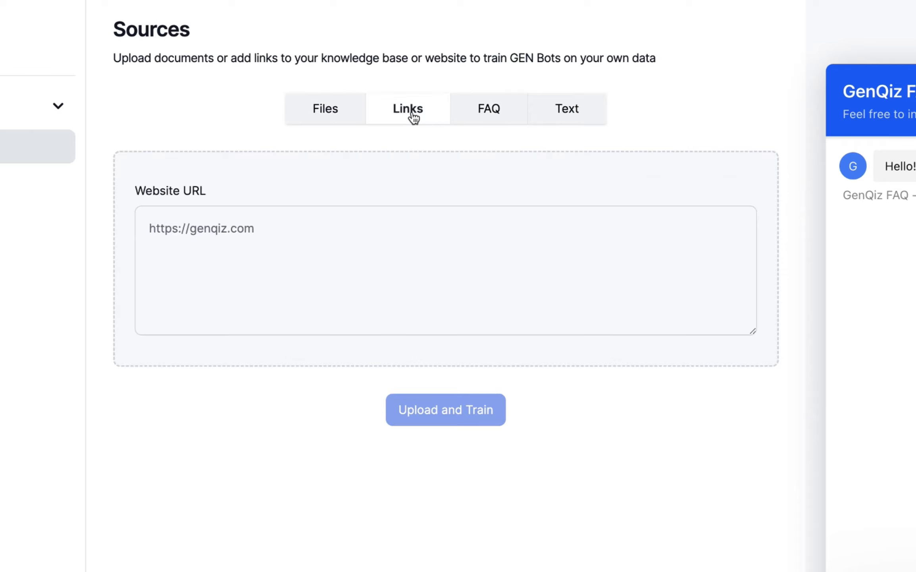
{"action": "left_click", "coordinate": [192, 233]}
{"action": "left_click_drag", "start_coordinate": [133, 193], "coordinate": [215, 192]}
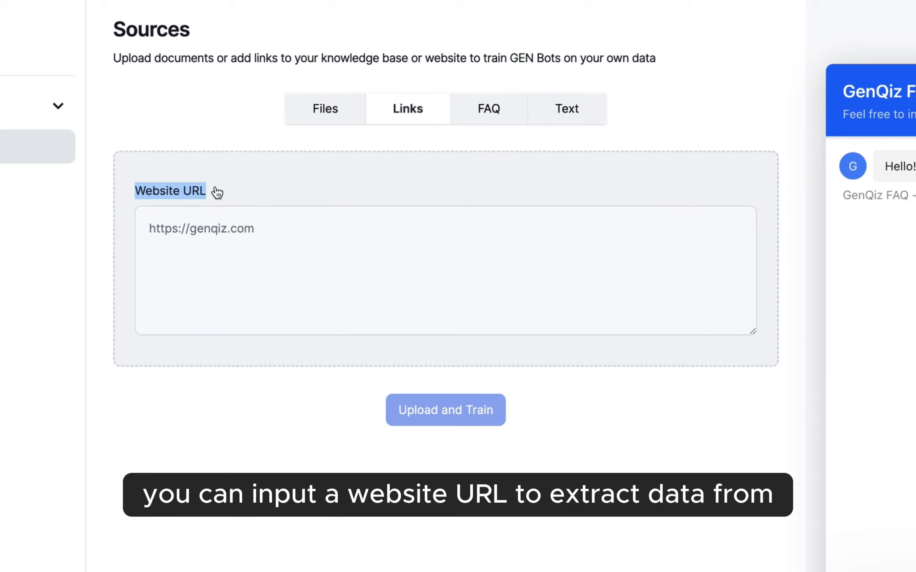
{"action": "left_click", "coordinate": [488, 106]}
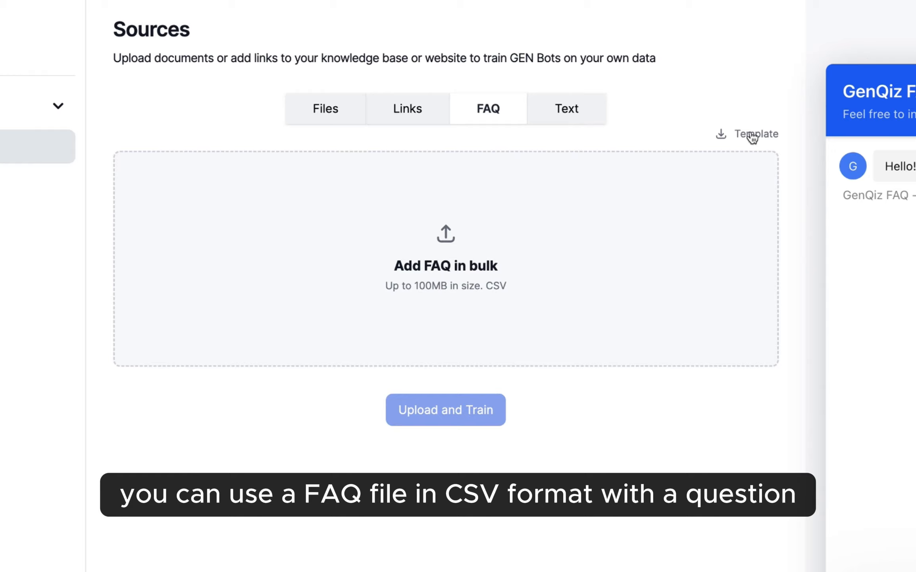
{"action": "left_click", "coordinate": [573, 117]}
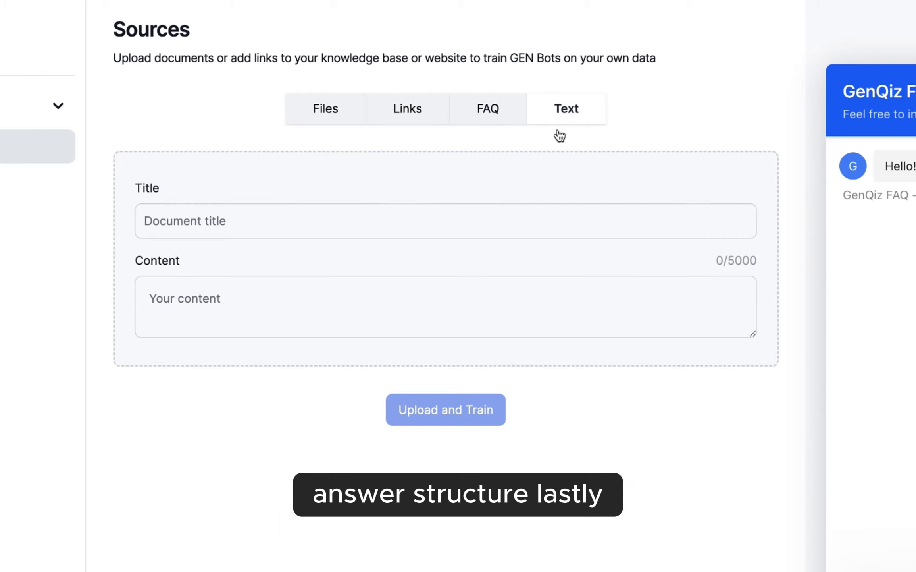
{"action": "left_click", "coordinate": [254, 222]}
{"action": "left_click", "coordinate": [244, 313]}
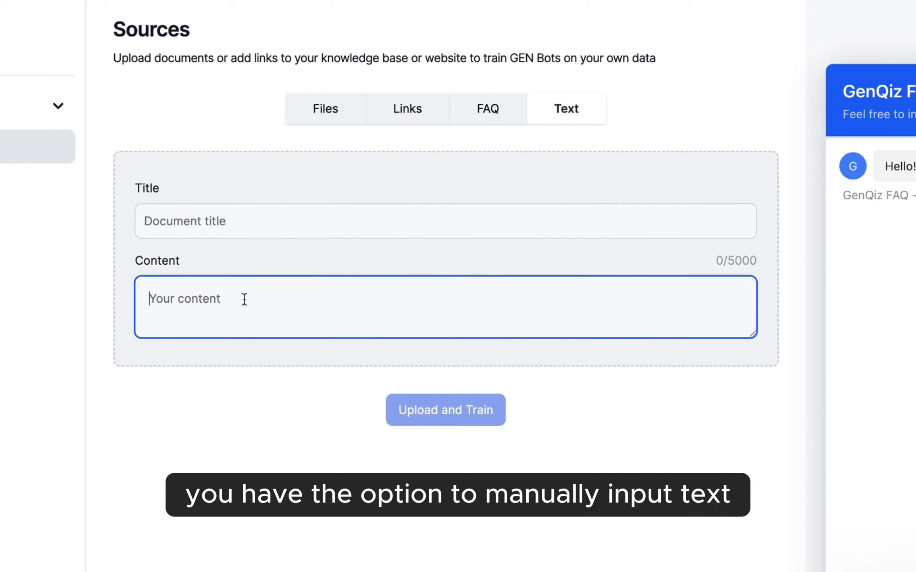
{"action": "left_click", "coordinate": [237, 232]}
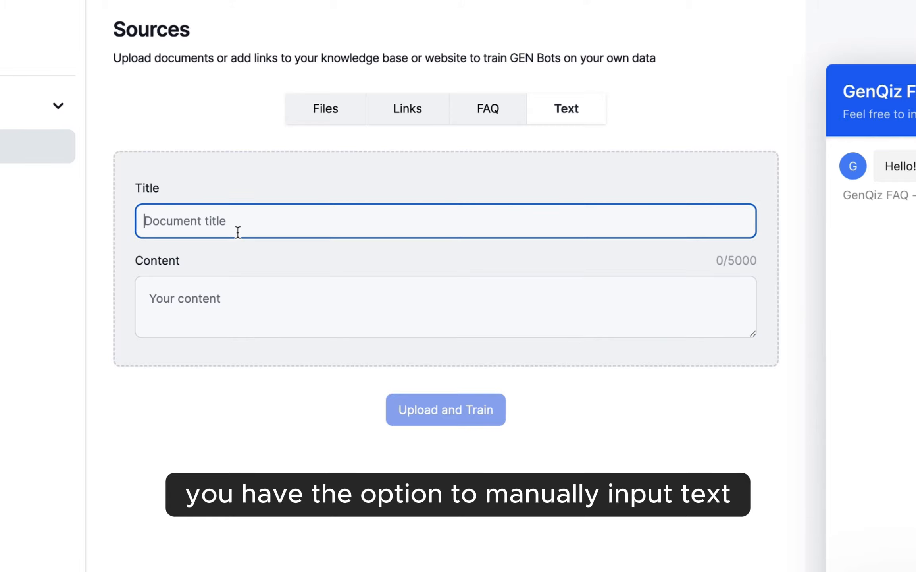
Choose Links as the bot's training source and ready the Website URL field for entry
{"action": "left_click", "coordinate": [399, 123]}
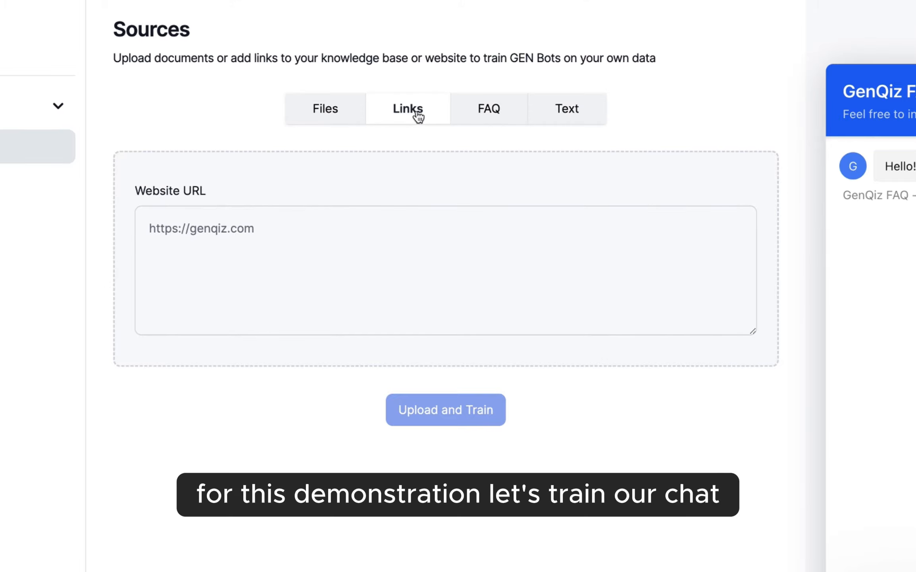
{"action": "left_click", "coordinate": [187, 239]}
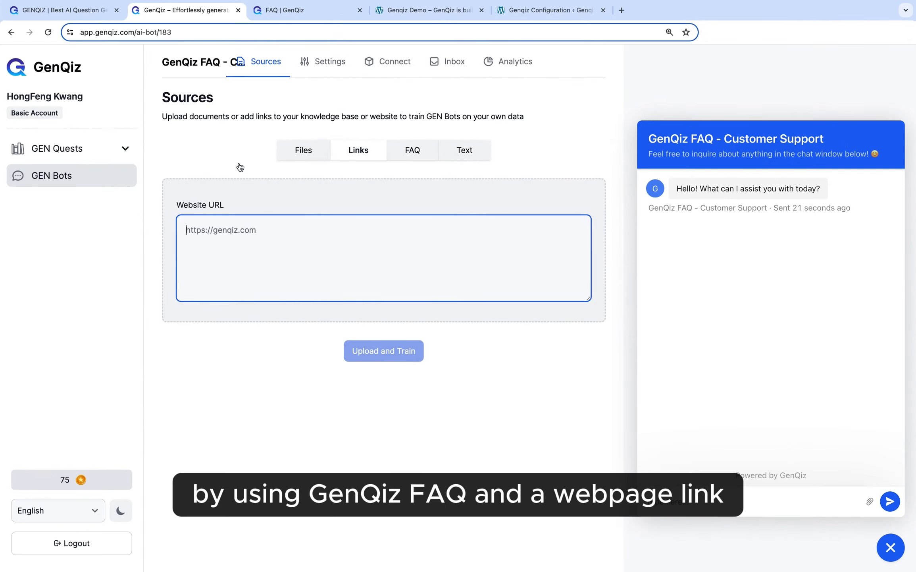
Examine the questions and expanded answers on the GenQiz FAQ page that serves as training data
{"action": "left_click", "coordinate": [282, 10]}
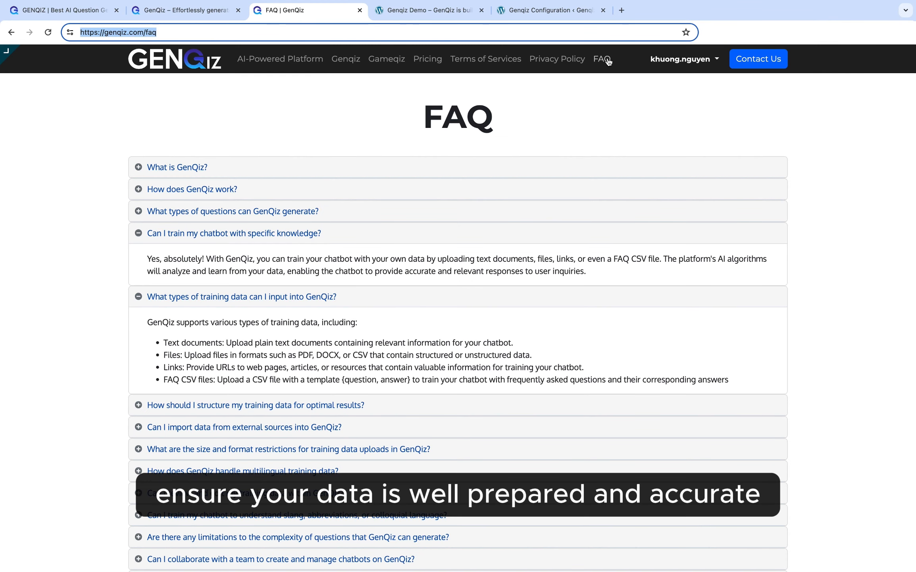
{"action": "left_click_drag", "start_coordinate": [423, 115], "coordinate": [519, 116]}
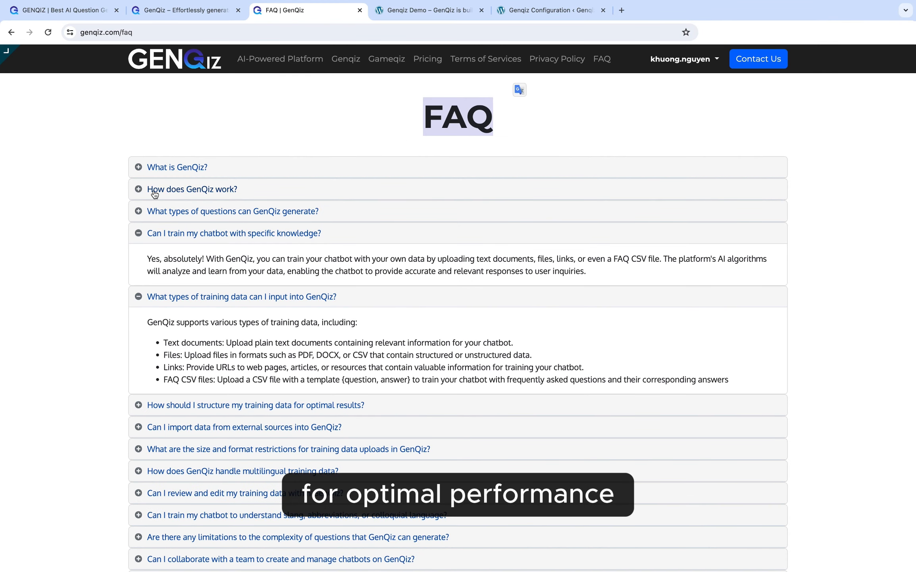
{"action": "left_click", "coordinate": [139, 167]}
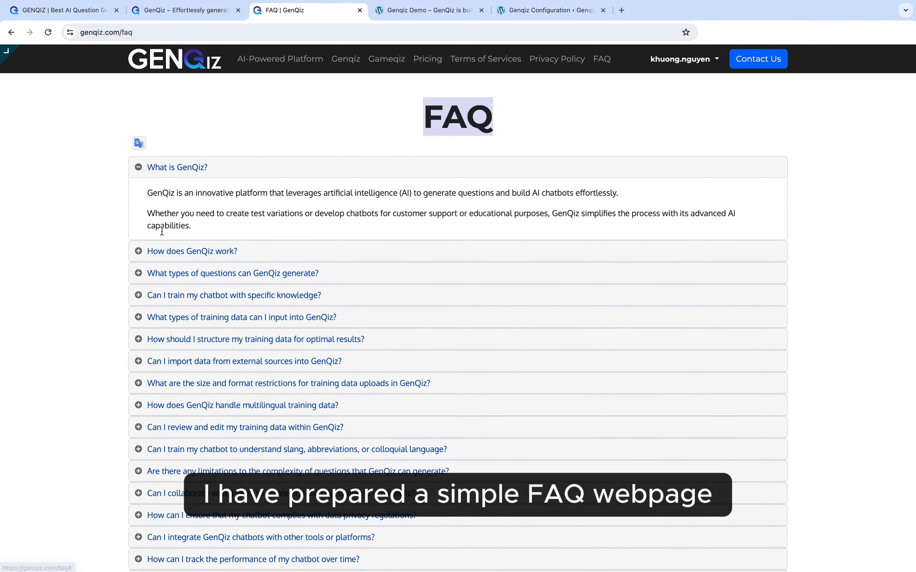
{"action": "left_click", "coordinate": [163, 246]}
{"action": "left_click", "coordinate": [163, 252]}
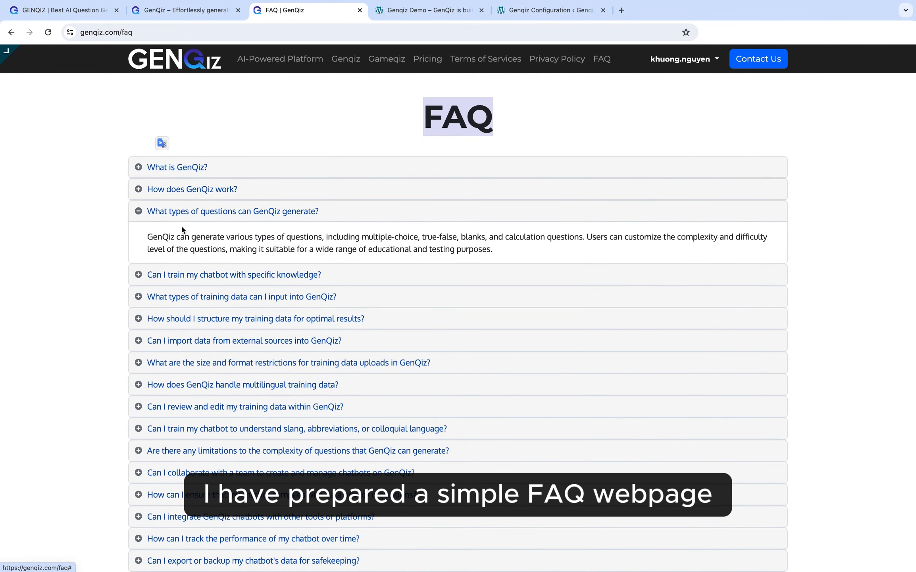
{"action": "left_click", "coordinate": [167, 276]}
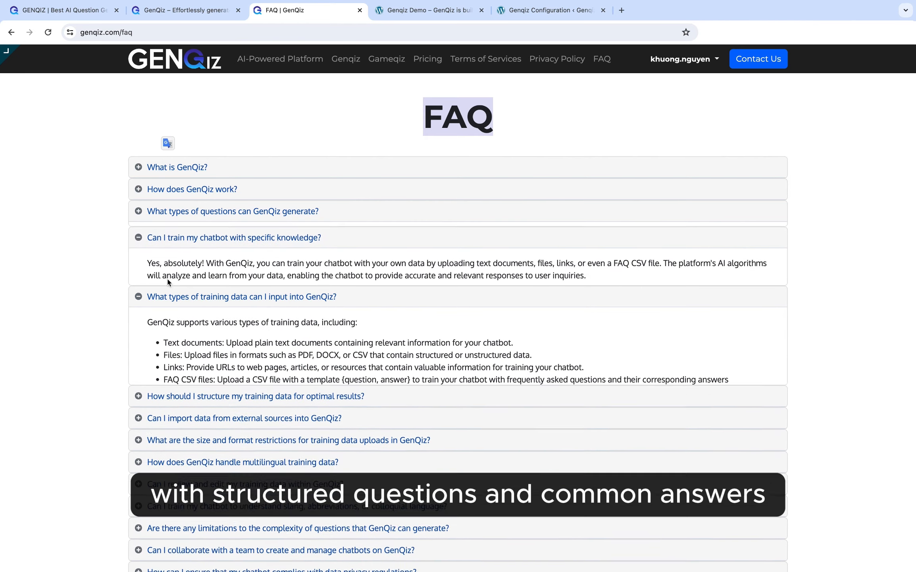
{"action": "left_click_drag", "start_coordinate": [152, 255], "coordinate": [563, 292]}
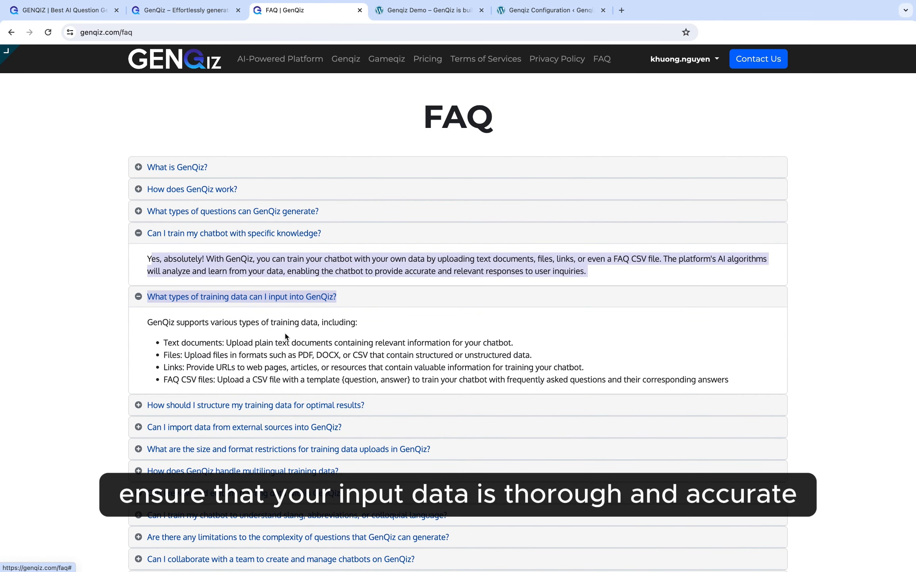
{"action": "left_click", "coordinate": [254, 336]}
{"action": "scroll", "coordinate": [254, 334], "scroll_direction": "down", "scroll_amount": 2}
{"action": "left_click", "coordinate": [194, 123]}
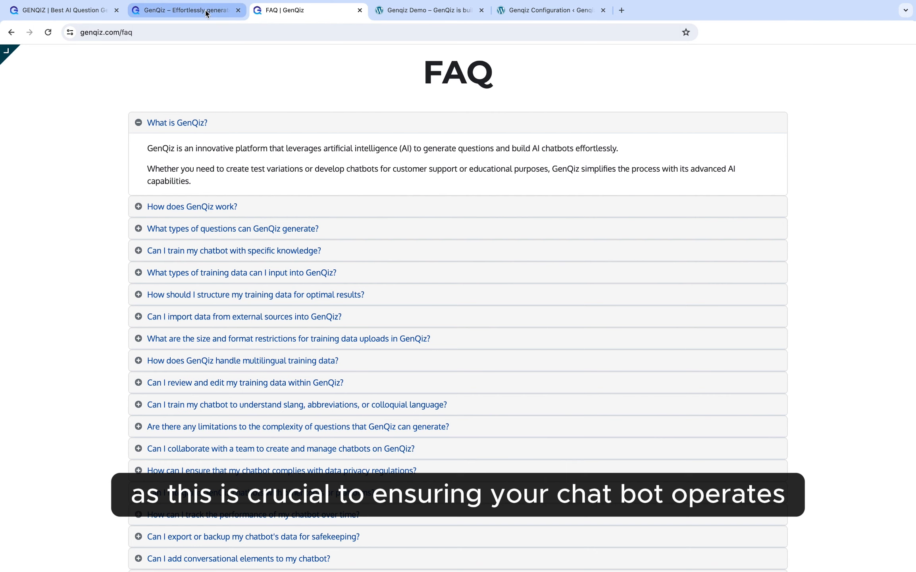
{"action": "left_click", "coordinate": [191, 31]}
{"action": "key", "text": "super+c"}
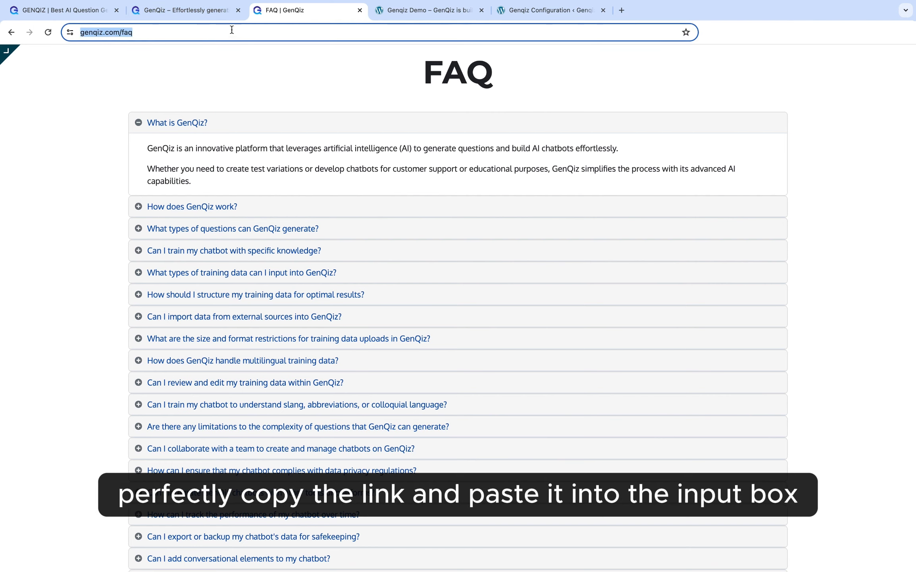
{"action": "left_click", "coordinate": [200, 12]}
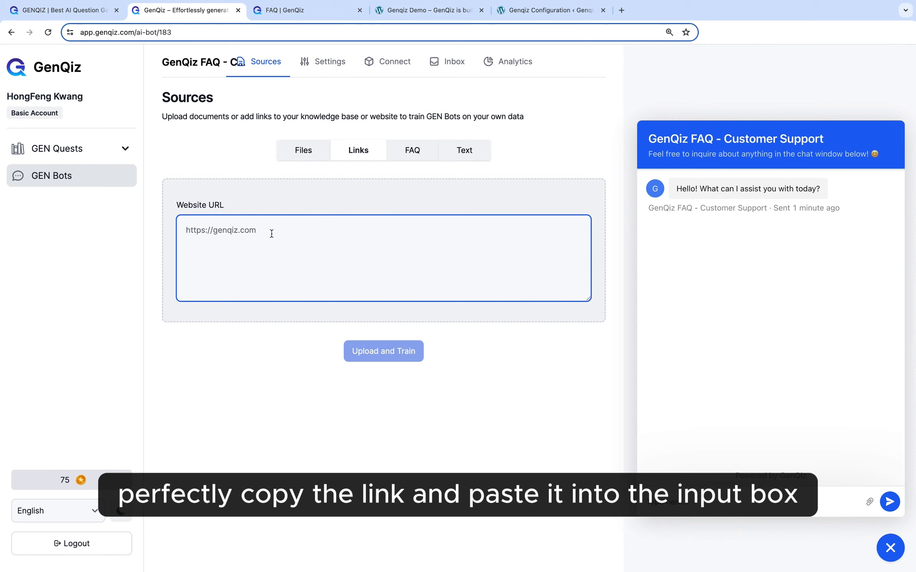
{"action": "key", "text": "super+v"}
{"action": "left_click_drag", "start_coordinate": [187, 230], "coordinate": [274, 230]}
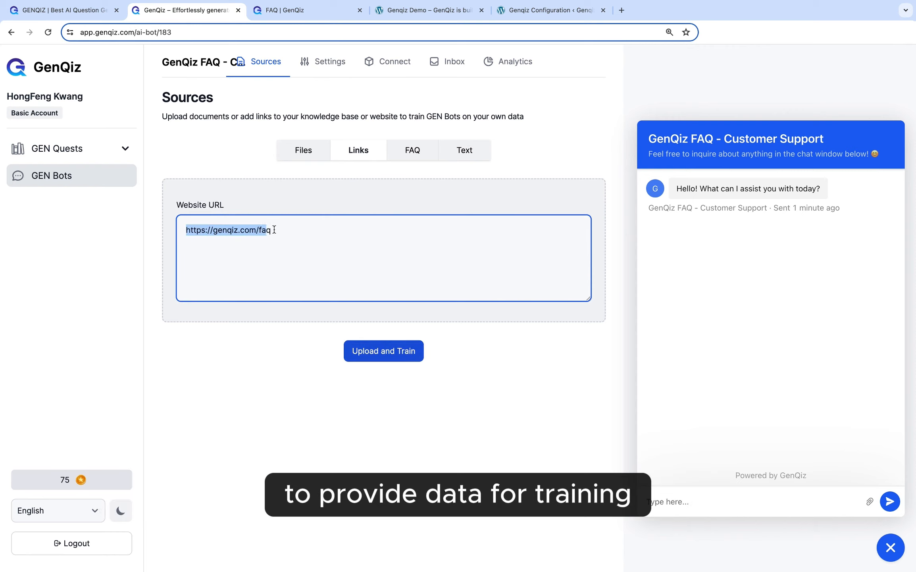
{"action": "left_click", "coordinate": [294, 229]}
{"action": "left_click", "coordinate": [365, 351]}
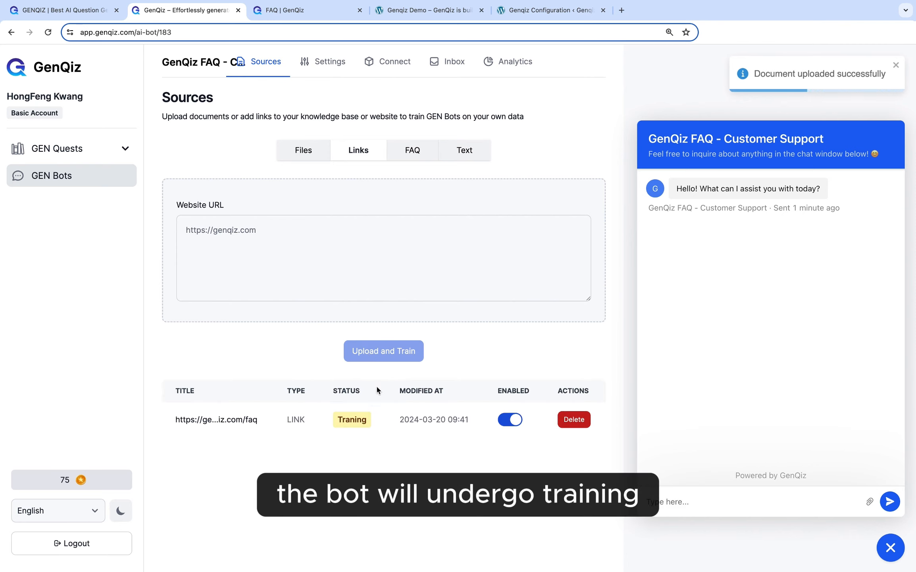
{"action": "left_click", "coordinate": [373, 424]}
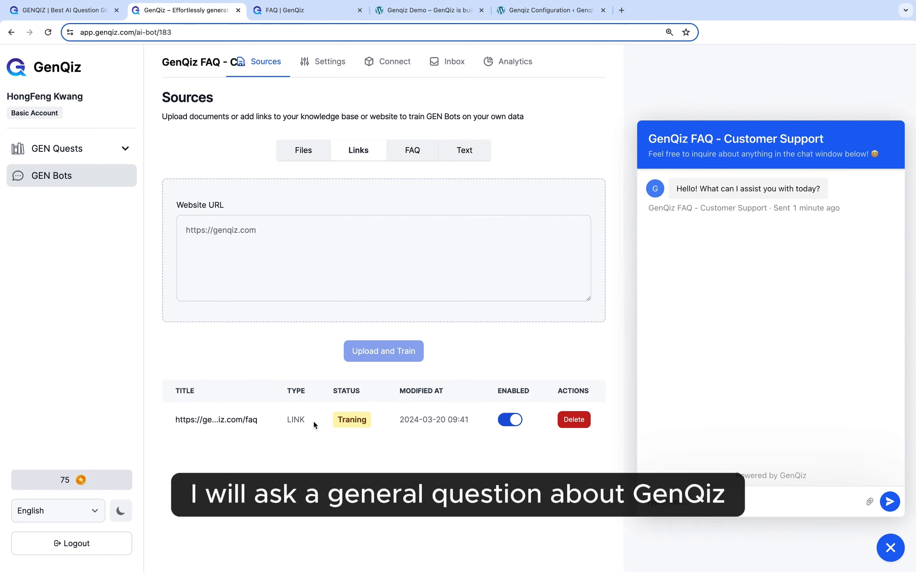
Test the trained bot in the chat preview with the messages "hello" and "What is genqiz ?"
{"action": "left_click", "coordinate": [695, 501]}
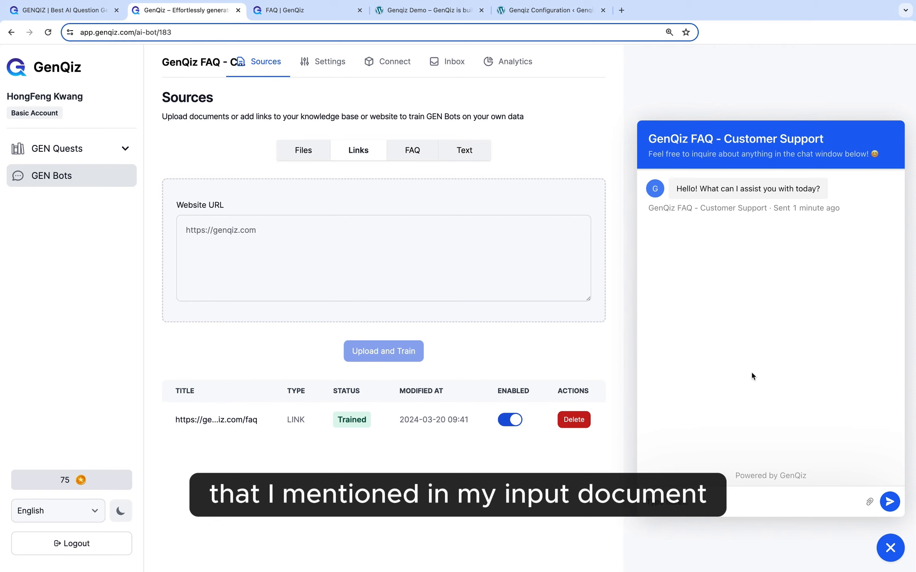
{"action": "type", "text": "hello"}
{"action": "key", "text": "Return"}
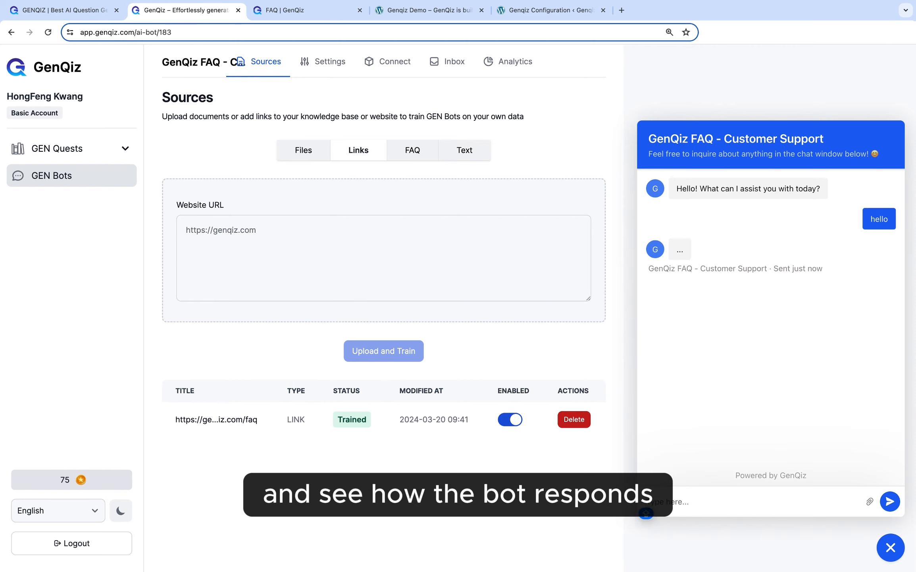
{"action": "type", "text": "What is genqiz ?"}
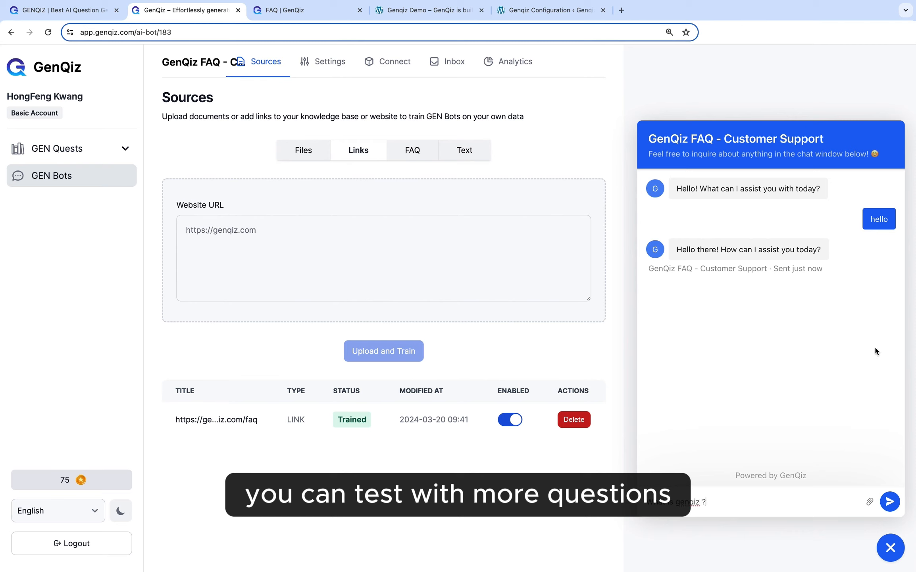
{"action": "key", "text": "Return"}
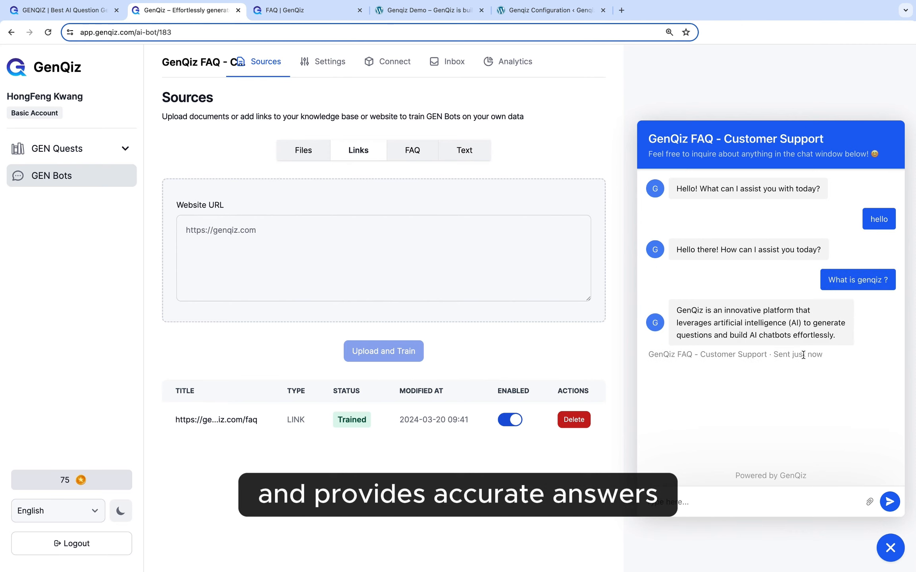
{"action": "left_click_drag", "start_coordinate": [804, 354], "coordinate": [675, 310]}
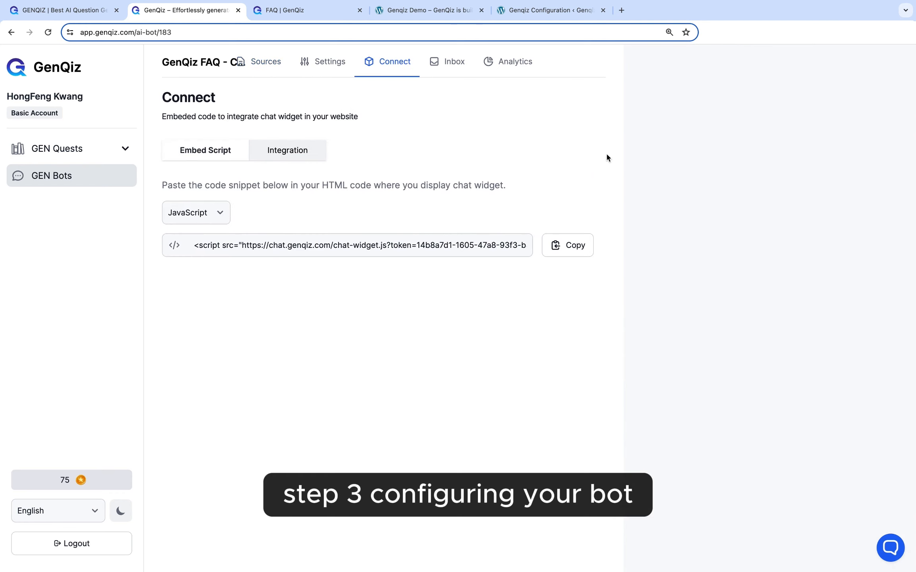
Open the bot's appearance settings, try several chat bubble icons and choose the person icon
{"action": "left_click", "coordinate": [325, 62]}
{"action": "left_click", "coordinate": [265, 62]}
{"action": "left_click", "coordinate": [323, 62]}
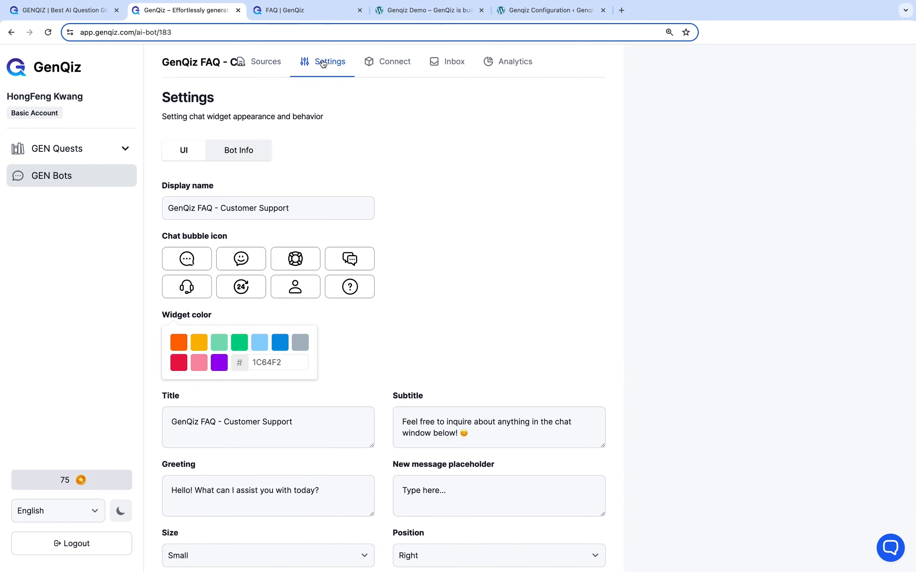
{"action": "left_click", "coordinate": [198, 261]}
{"action": "left_click", "coordinate": [238, 262]}
{"action": "left_click", "coordinate": [297, 261]}
{"action": "left_click", "coordinate": [361, 259]}
{"action": "left_click", "coordinate": [189, 287]}
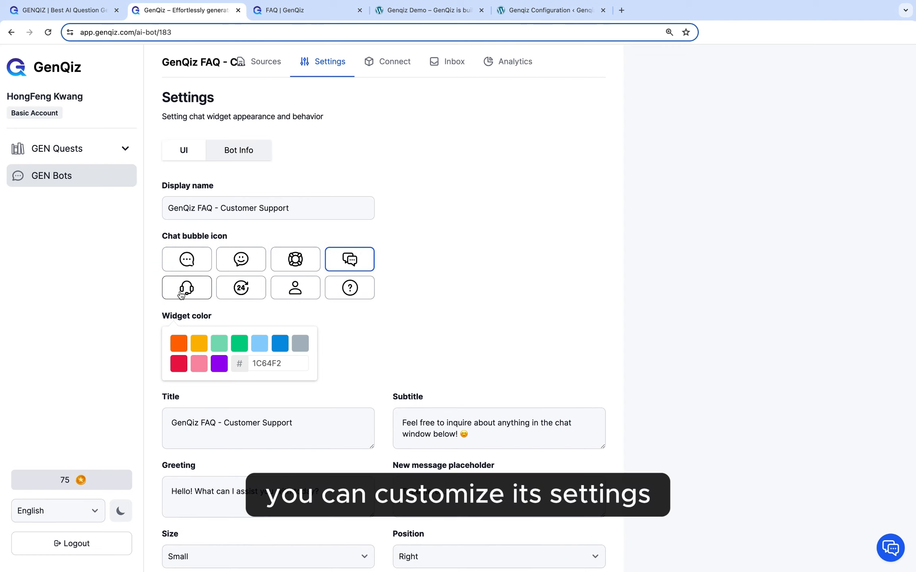
{"action": "left_click", "coordinate": [243, 287]}
{"action": "left_click", "coordinate": [304, 288]}
Try several widget colors for the chat bubble and settle on the red EB144C
{"action": "left_click", "coordinate": [200, 348]}
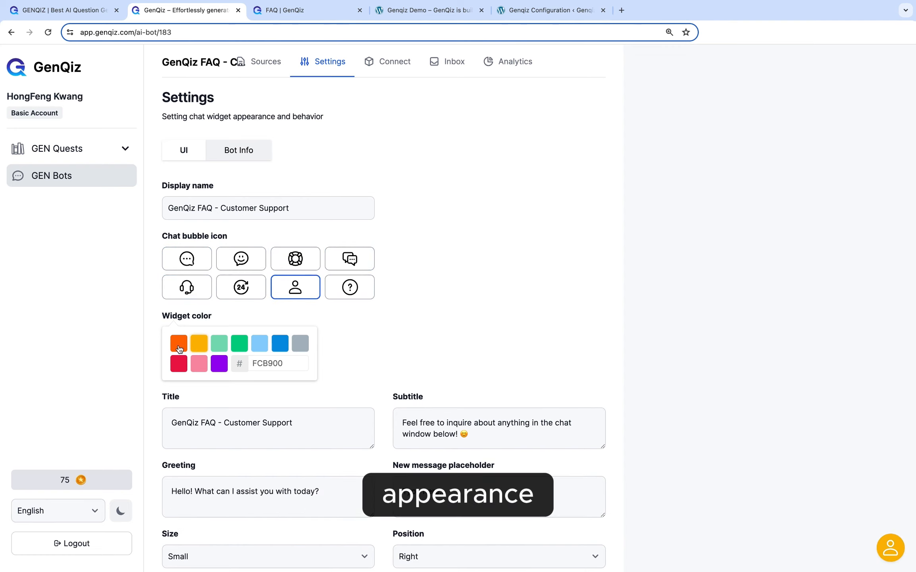
{"action": "left_click", "coordinate": [178, 343]}
{"action": "left_click", "coordinate": [260, 344]}
{"action": "left_click", "coordinate": [219, 363]}
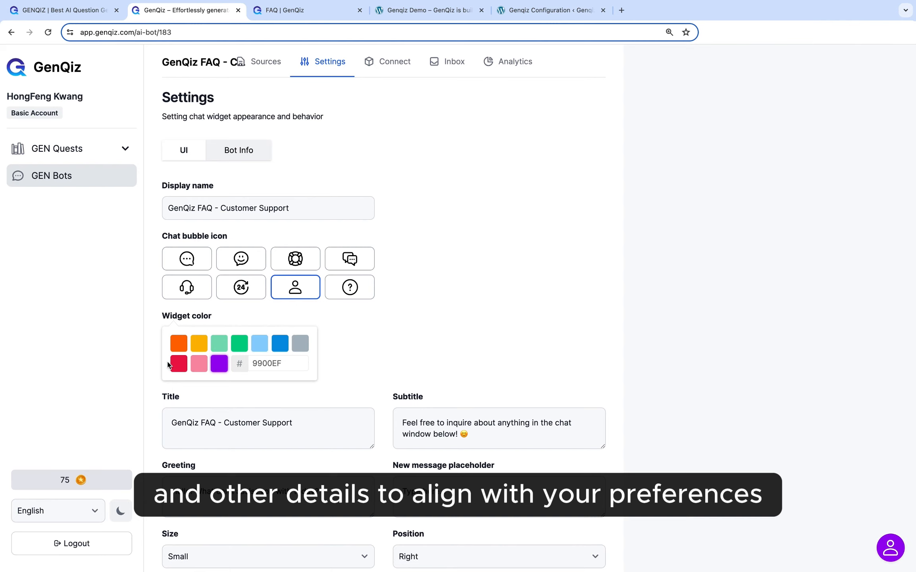
{"action": "left_click", "coordinate": [179, 364]}
Examine the widget's title, subtitle, greeting and remaining display options, as well as the Bot Info settings
{"action": "scroll", "coordinate": [295, 424], "scroll_direction": "down", "scroll_amount": 3}
{"action": "double_click", "coordinate": [277, 295]}
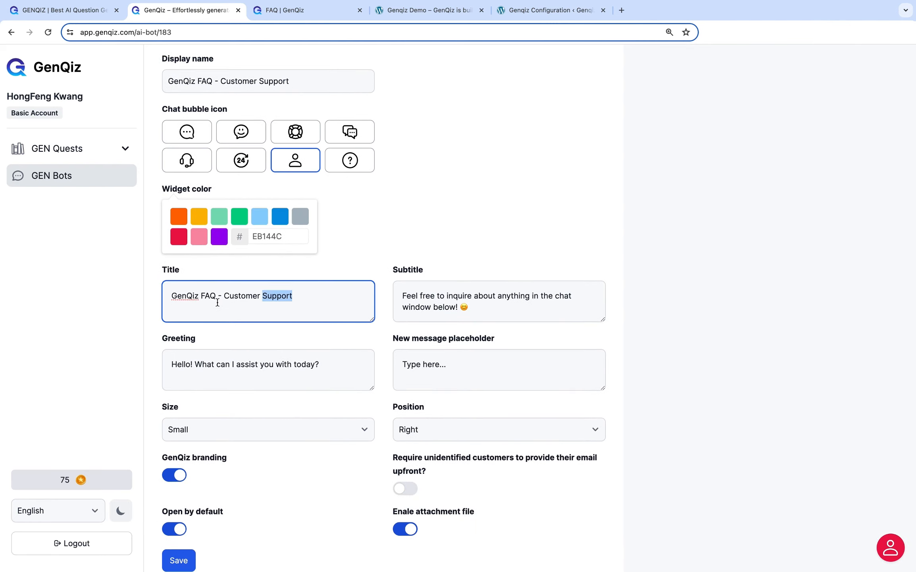
{"action": "triple_click", "coordinate": [416, 296]}
{"action": "double_click", "coordinate": [183, 367]}
{"action": "scroll", "coordinate": [202, 395], "scroll_direction": "down", "scroll_amount": 1}
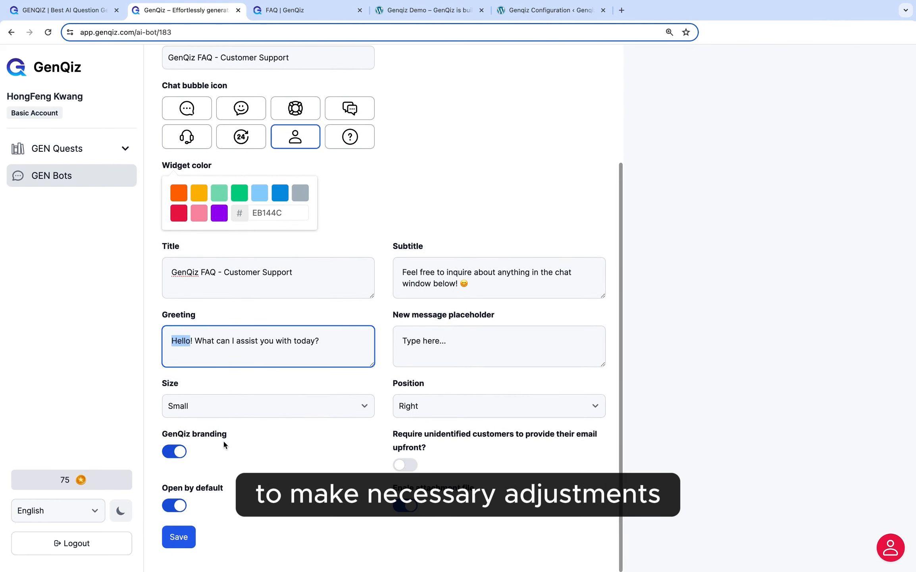
{"action": "scroll", "coordinate": [203, 395], "scroll_direction": "up", "scroll_amount": 5}
{"action": "left_click", "coordinate": [239, 150]}
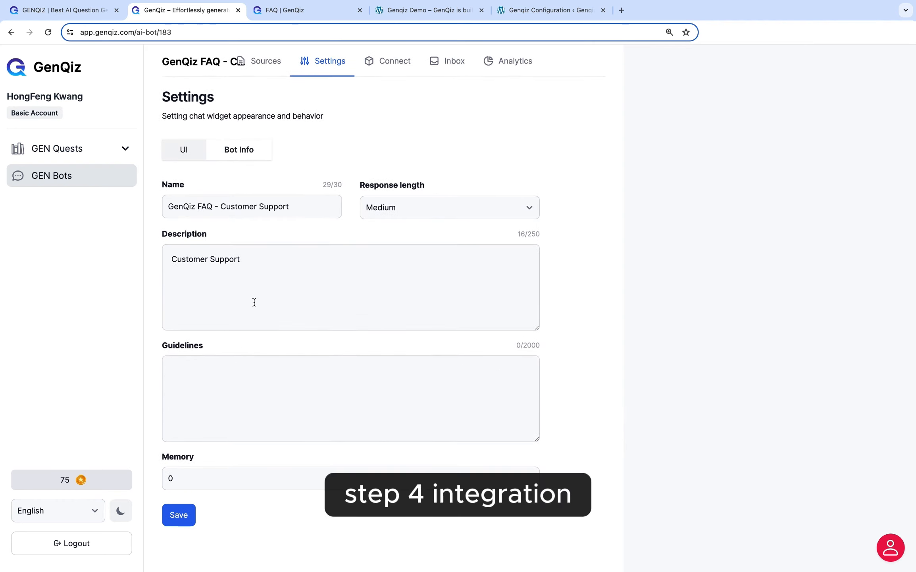
Examine the bot's embed script for websites and its JavaScript code type selection
{"action": "left_click", "coordinate": [385, 62]}
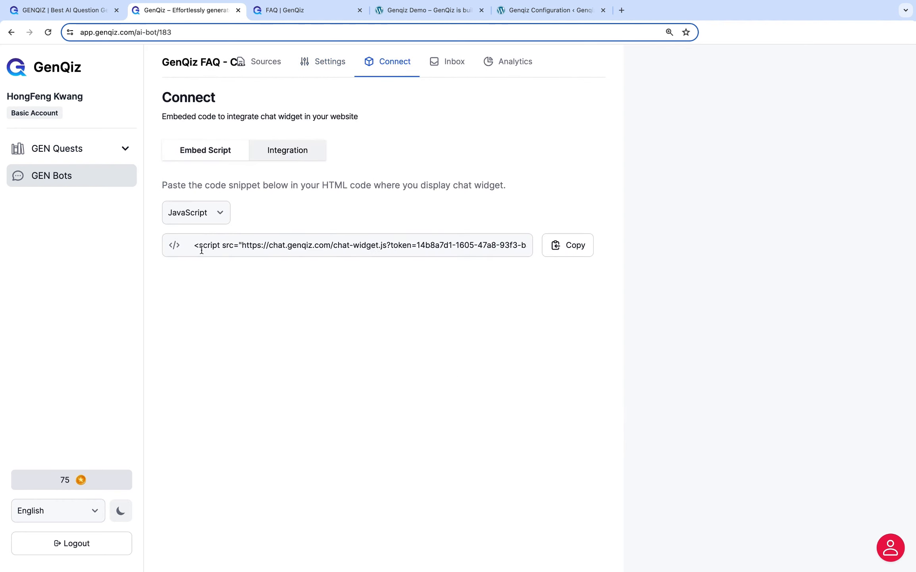
{"action": "left_click", "coordinate": [209, 215]}
{"action": "left_click", "coordinate": [210, 213]}
{"action": "left_click", "coordinate": [298, 244]}
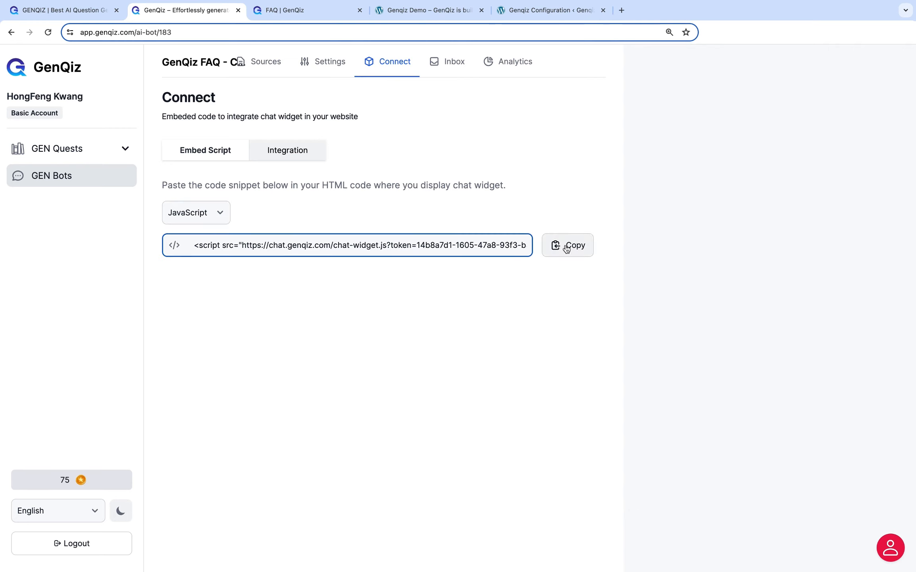
Examine the available Telegram and WordPress integrations and their descriptions
{"action": "left_click", "coordinate": [279, 152]}
{"action": "left_click_drag", "start_coordinate": [238, 228], "coordinate": [196, 229]}
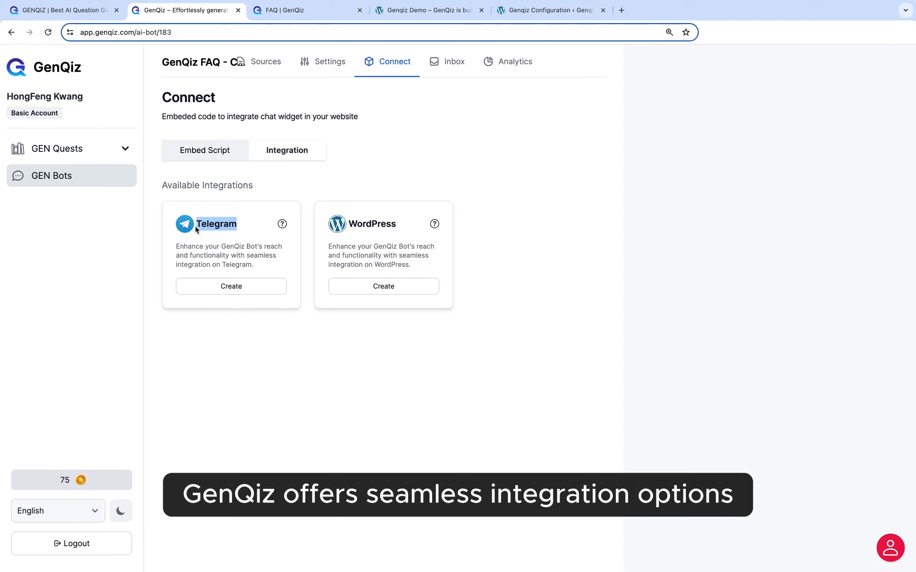
{"action": "left_click_drag", "start_coordinate": [399, 224], "coordinate": [342, 226]}
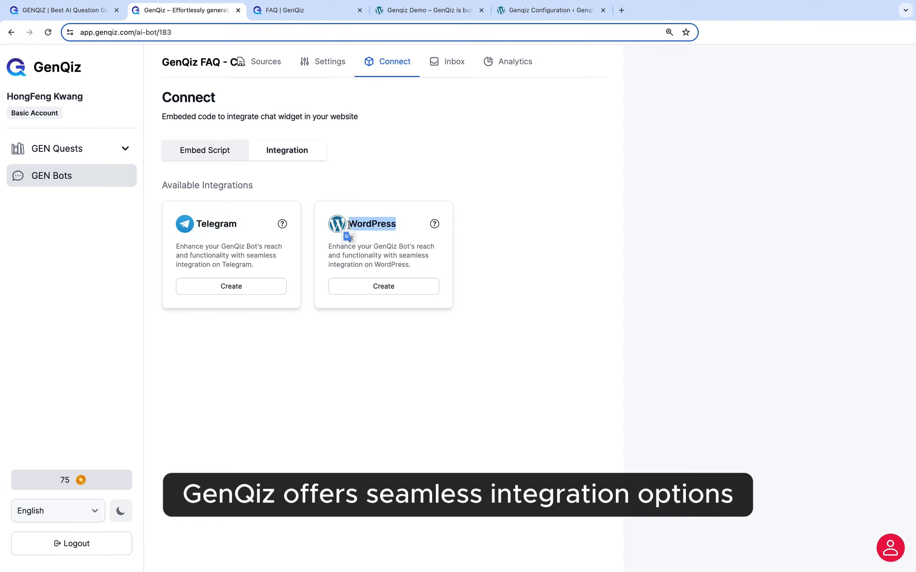
{"action": "triple_click", "coordinate": [380, 252]}
{"action": "triple_click", "coordinate": [242, 259]}
{"action": "left_click", "coordinate": [373, 315]}
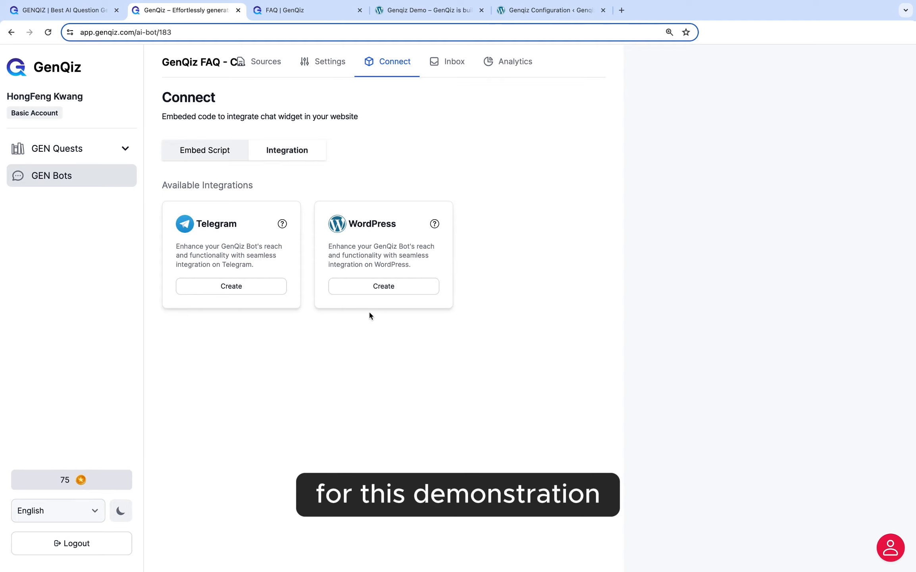
Start a new WordPress integration, check its token and inbox ID fields, and name it Genqiz Demo
{"action": "left_click", "coordinate": [390, 291]}
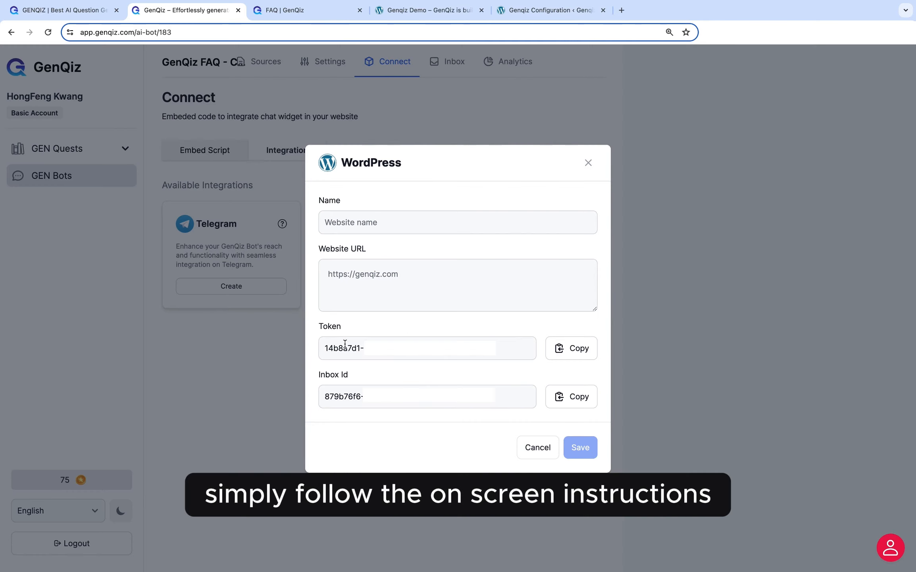
{"action": "left_click", "coordinate": [374, 349]}
{"action": "triple_click", "coordinate": [378, 349]}
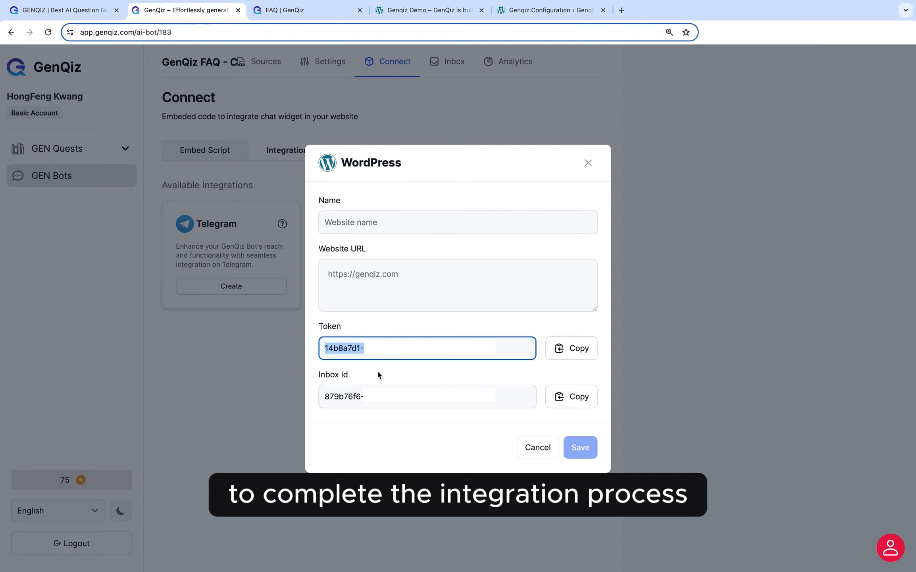
{"action": "triple_click", "coordinate": [378, 398]}
{"action": "left_click", "coordinate": [369, 224]}
{"action": "type", "text": "Genqiz Demo"}
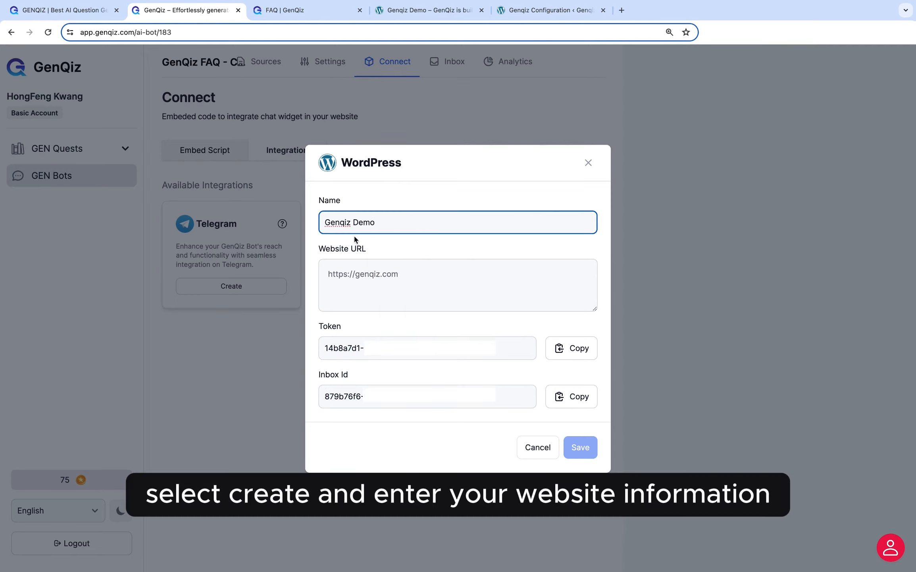
{"action": "left_click", "coordinate": [346, 269]}
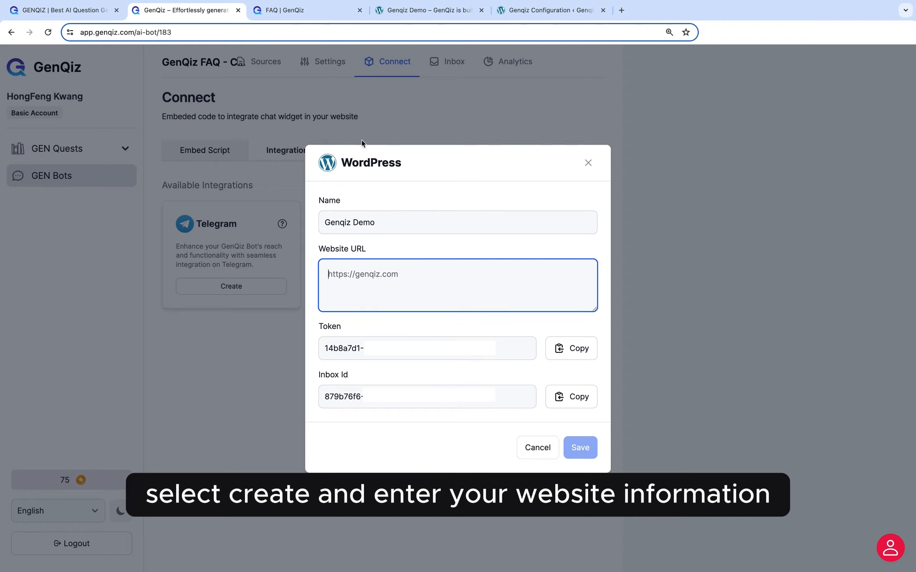
{"action": "left_click", "coordinate": [397, 11]}
{"action": "left_click", "coordinate": [204, 31]}
{"action": "key", "text": "super+c"}
{"action": "left_click", "coordinate": [223, 12]}
{"action": "key", "text": "super+v"}
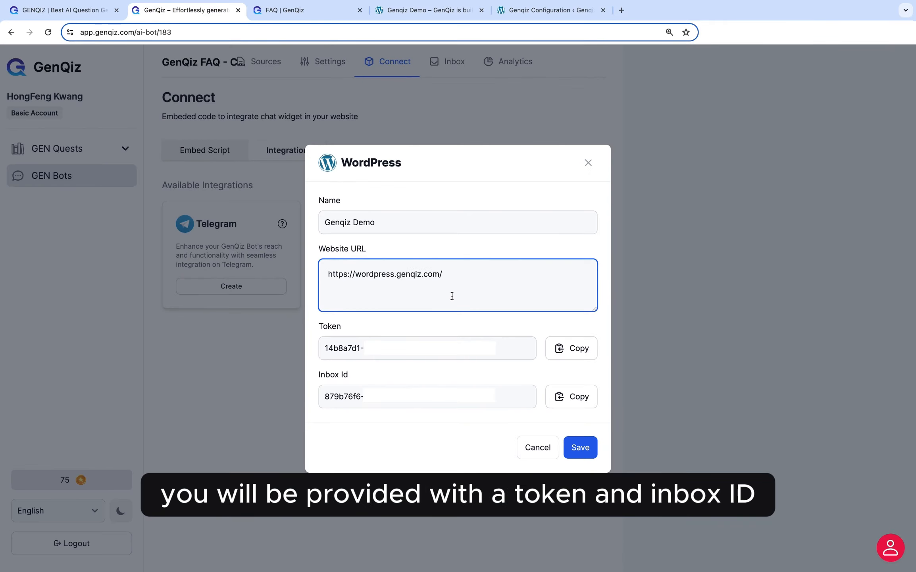
{"action": "left_click", "coordinate": [580, 447]}
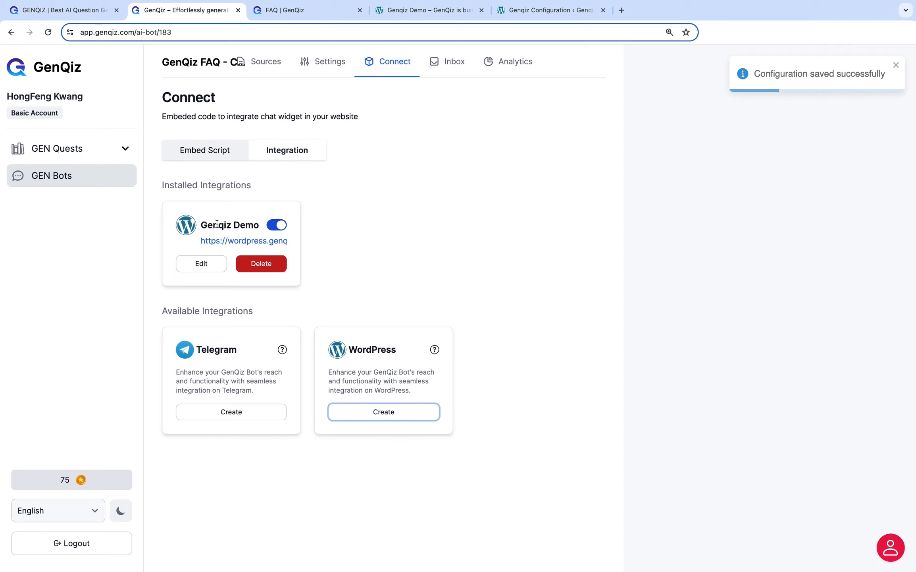
Copy the token from the Genqiz Demo integration's details into the Token Id field of the WordPress plugin configuration
{"action": "left_click", "coordinate": [197, 267]}
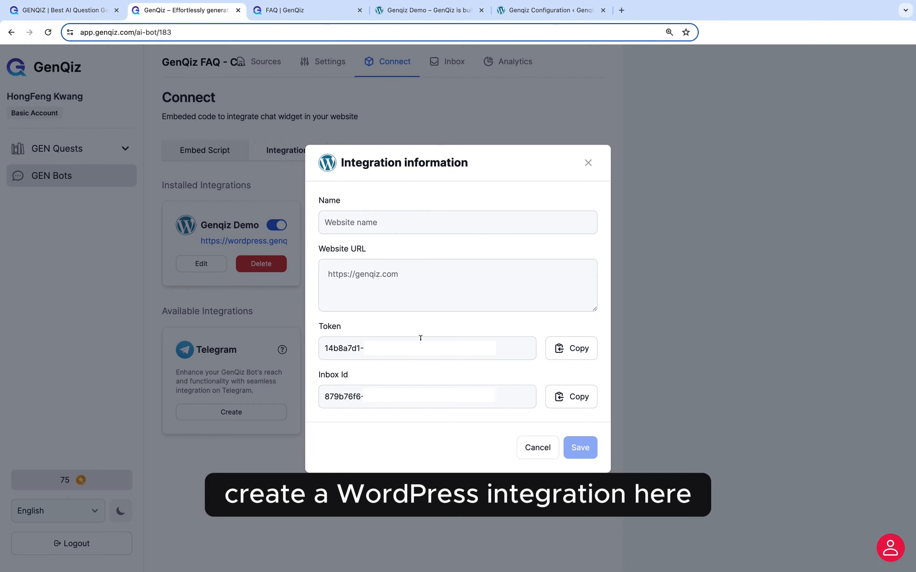
{"action": "double_click", "coordinate": [340, 327]}
{"action": "left_click_drag", "start_coordinate": [319, 376], "coordinate": [352, 373]}
{"action": "left_click", "coordinate": [560, 349]}
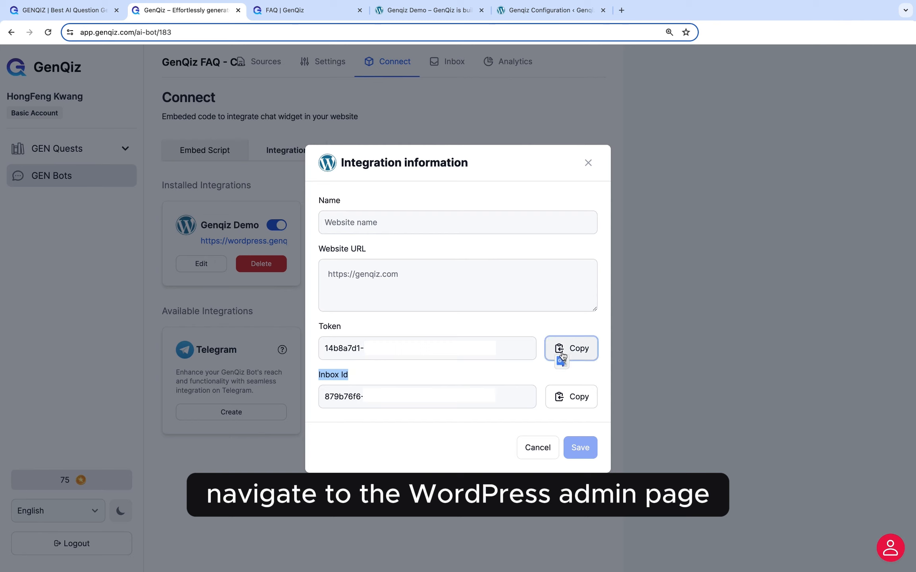
{"action": "left_click_drag", "start_coordinate": [324, 327], "coordinate": [342, 324]}
{"action": "left_click", "coordinate": [524, 11]}
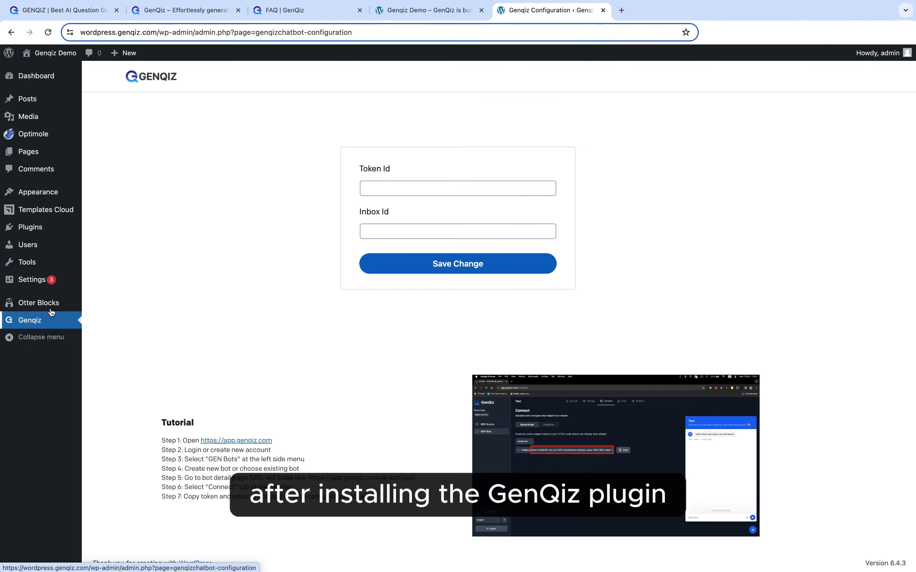
{"action": "left_click", "coordinate": [416, 188]}
{"action": "key", "text": "super+v"}
Copy the integration's inbox ID into the WordPress plugin's Inbox Id field and save the plugin configuration
{"action": "left_click", "coordinate": [423, 13]}
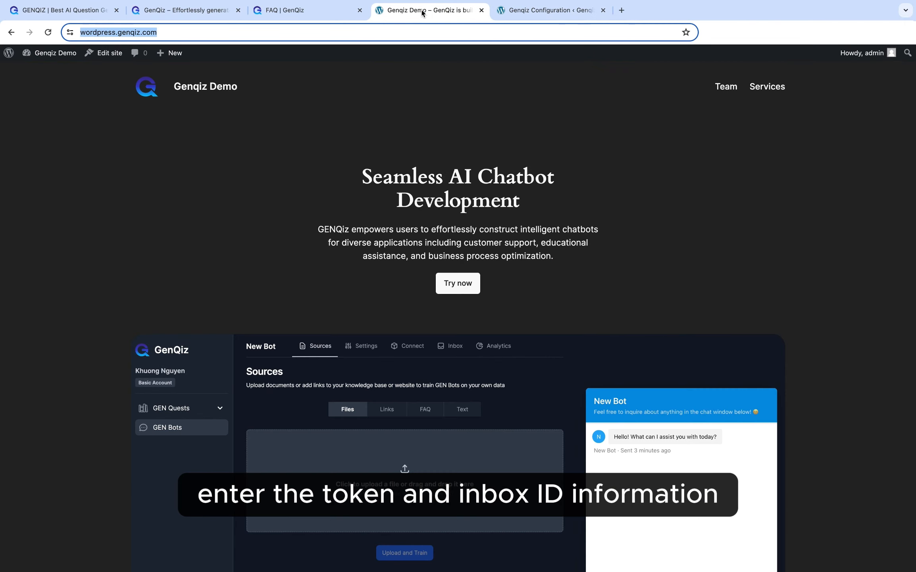
{"action": "left_click", "coordinate": [213, 14]}
{"action": "left_click", "coordinate": [578, 393]}
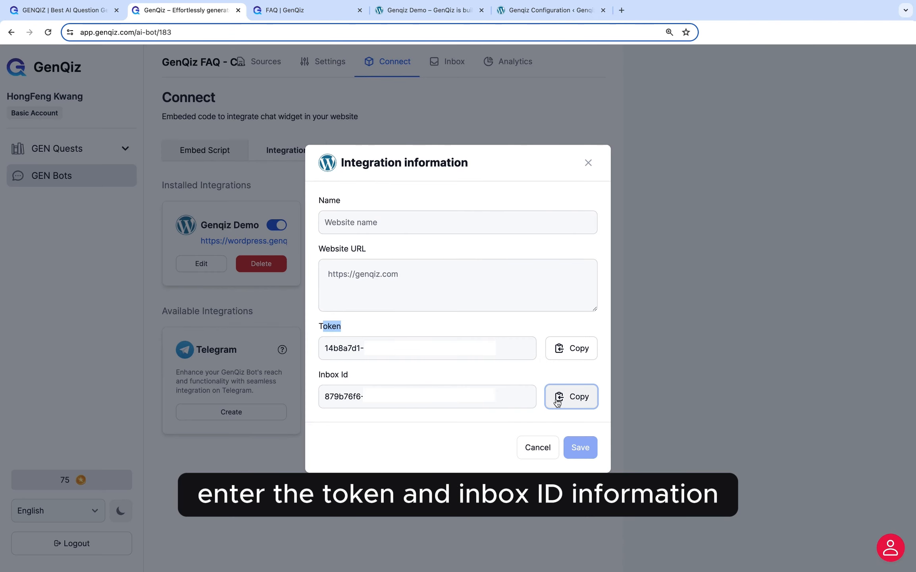
{"action": "left_click_drag", "start_coordinate": [373, 382], "coordinate": [317, 383]}
{"action": "left_click", "coordinate": [536, 18]}
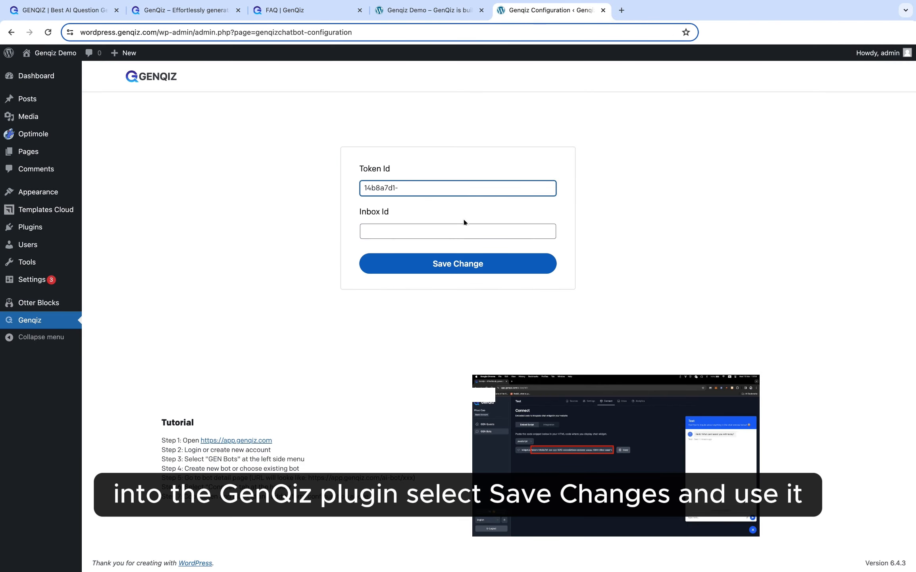
{"action": "left_click", "coordinate": [466, 225]}
{"action": "key", "text": "super+v"}
{"action": "left_click", "coordinate": [469, 269]}
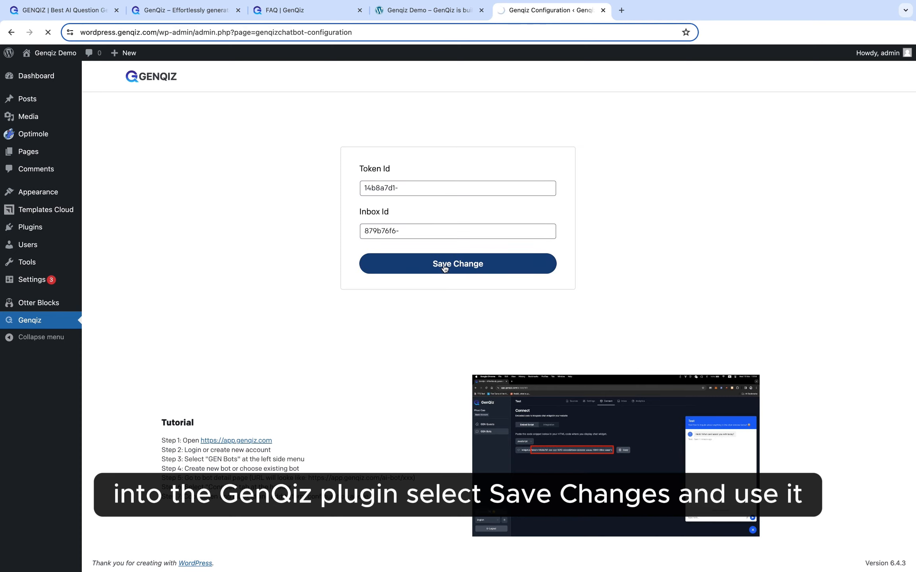
Test the embedded chatbot on the Genqiz Demo site by reopening its chat window and asking "What is genqiz ?"
{"action": "left_click", "coordinate": [423, 11]}
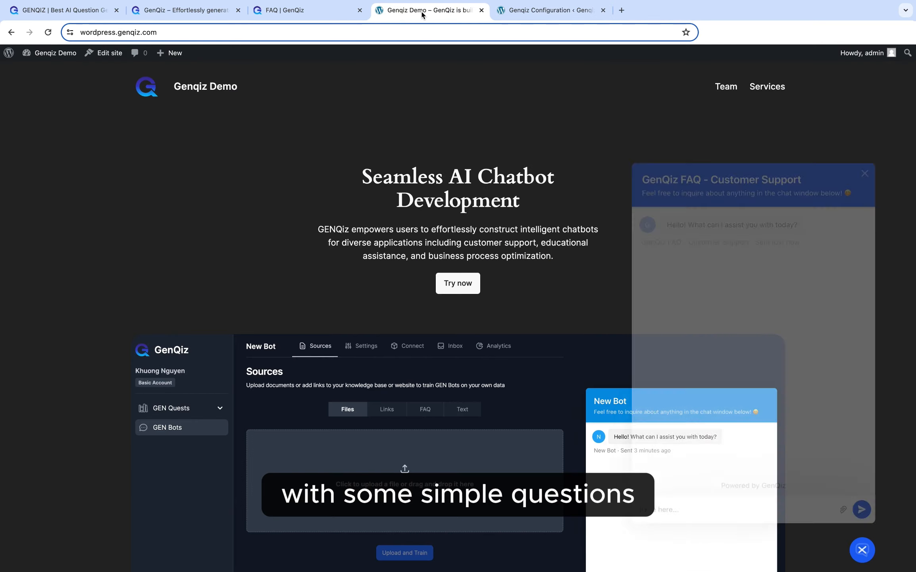
{"action": "left_click", "coordinate": [865, 172]}
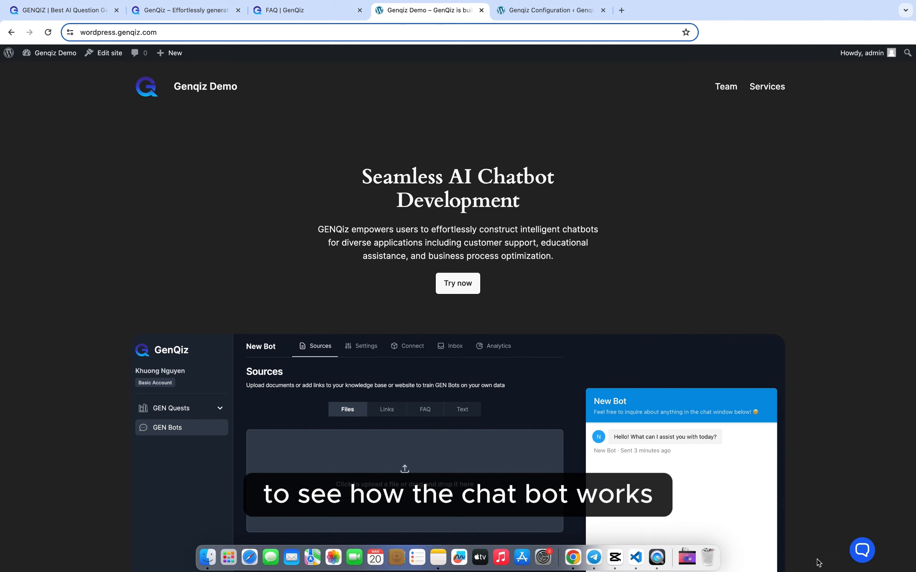
{"action": "left_click", "coordinate": [863, 550]}
{"action": "left_click_drag", "start_coordinate": [643, 178], "coordinate": [708, 176]}
{"action": "left_click", "coordinate": [655, 509]}
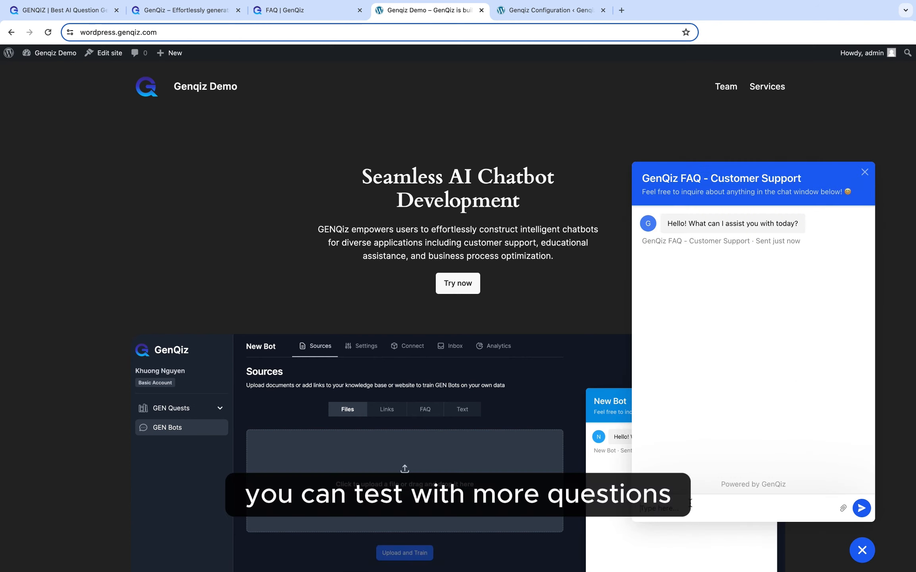
{"action": "type", "text": "What is genq"}
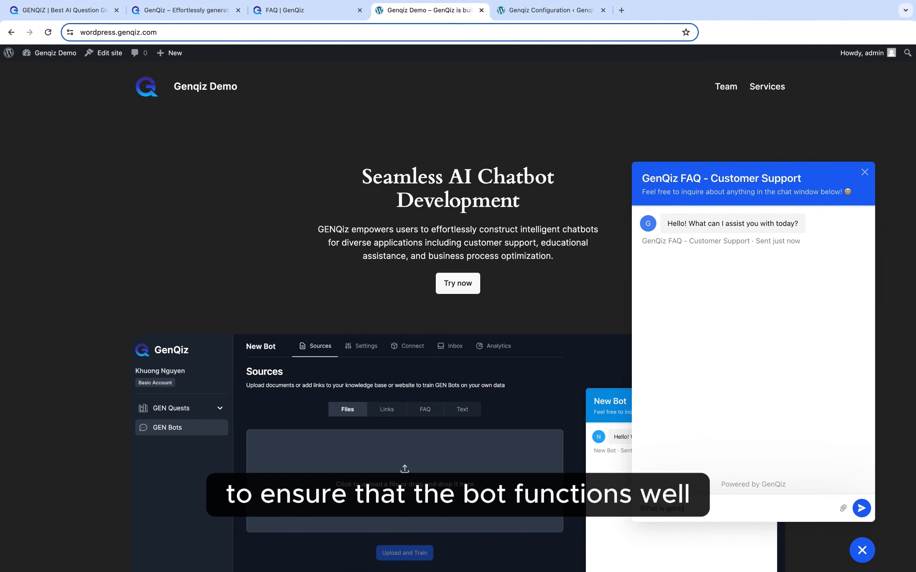
{"action": "type", "text": "iz ?"}
{"action": "key", "text": "Return"}
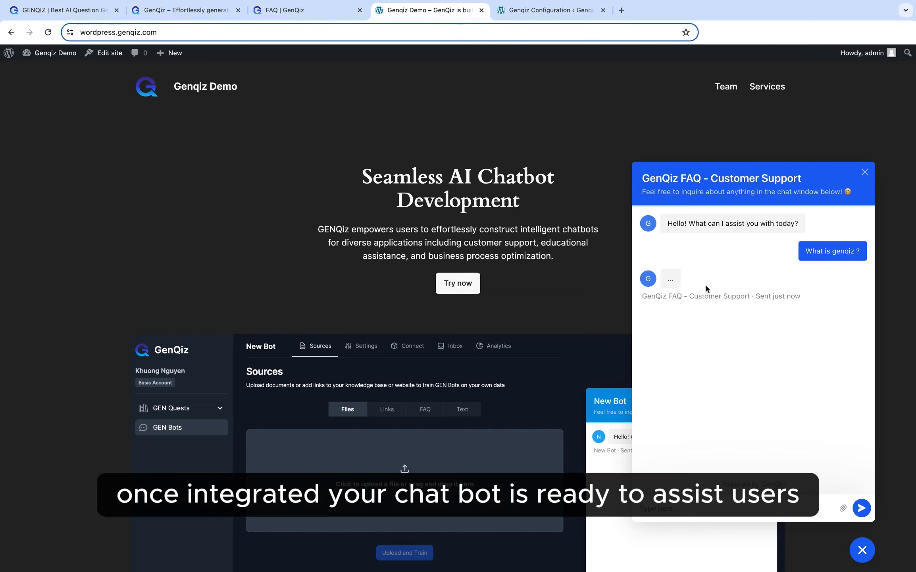
Review the chatbot's title and its answer to the GenQiz question, clear the text selection and close the chat window
{"action": "left_click_drag", "start_coordinate": [642, 177], "coordinate": [806, 179]}
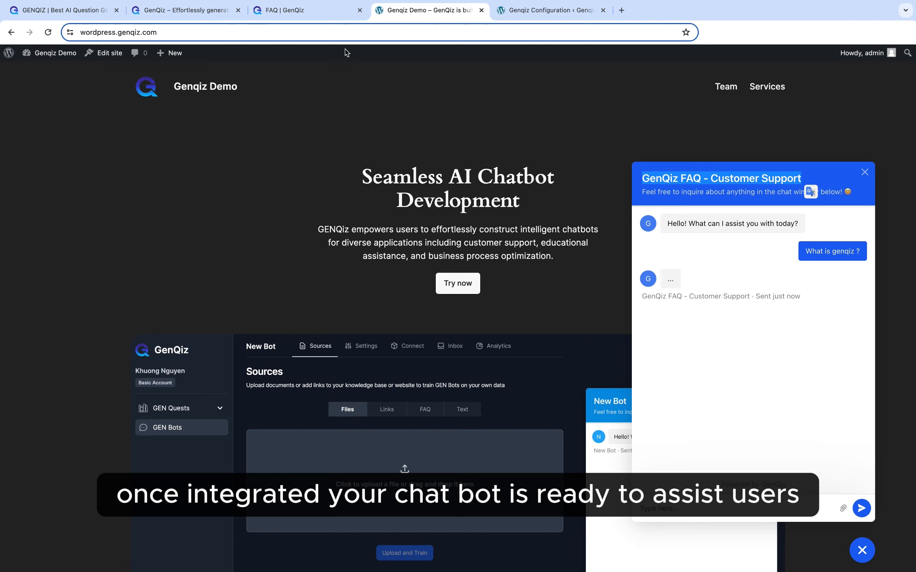
{"action": "left_click_drag", "start_coordinate": [668, 278], "coordinate": [816, 306]}
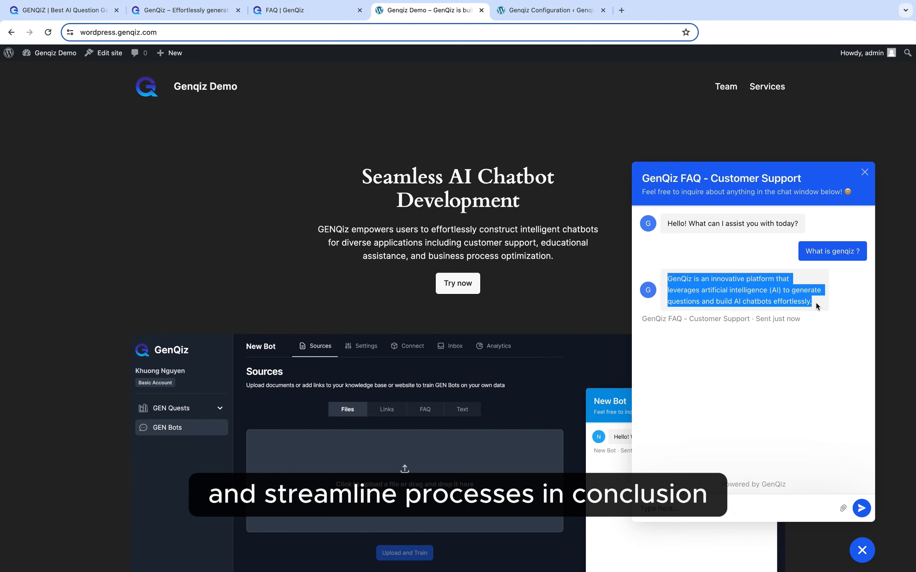
{"action": "left_click", "coordinate": [716, 339]}
{"action": "left_click", "coordinate": [863, 549]}
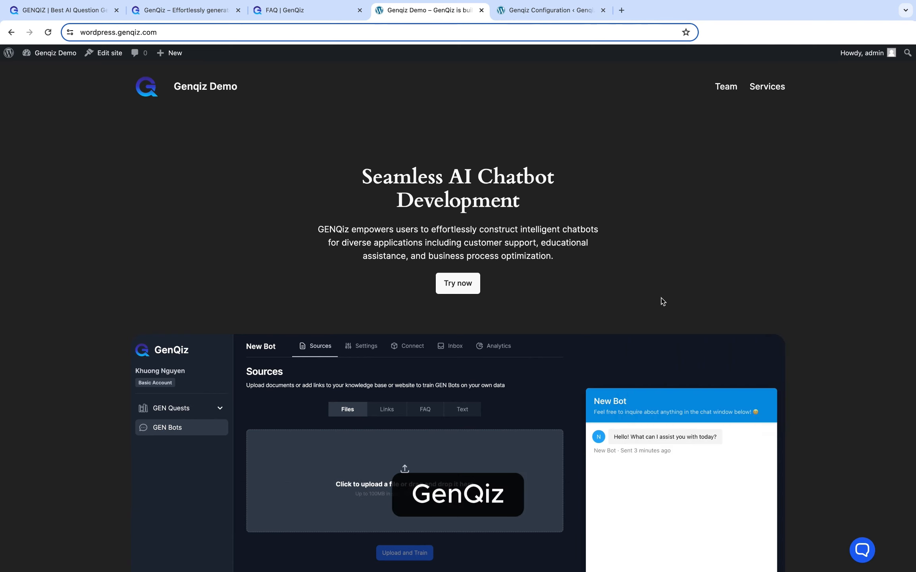
Look through the Genqiz Demo home page down to the "Benefit for your business" section
{"action": "scroll", "coordinate": [663, 301], "scroll_direction": "down", "scroll_amount": 2}
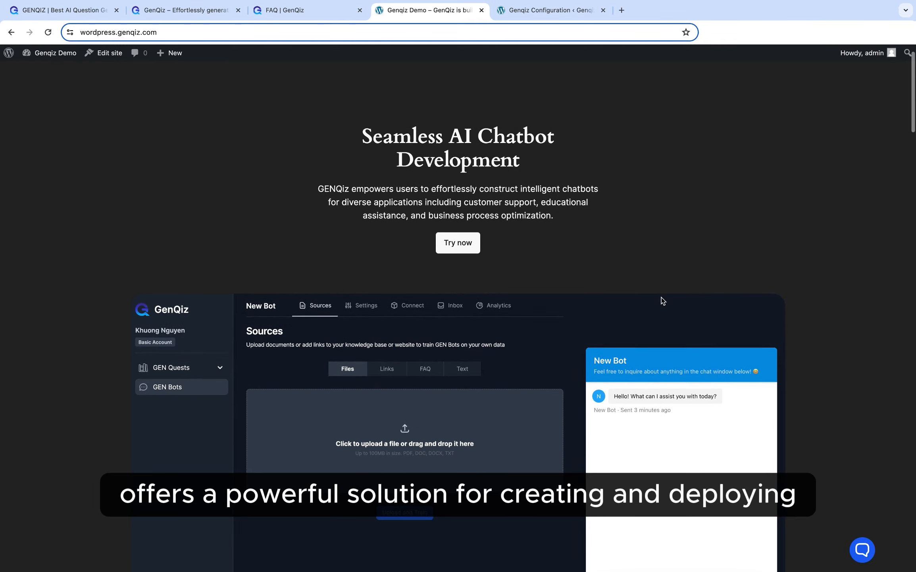
{"action": "scroll", "coordinate": [662, 301], "scroll_direction": "down", "scroll_amount": 15}
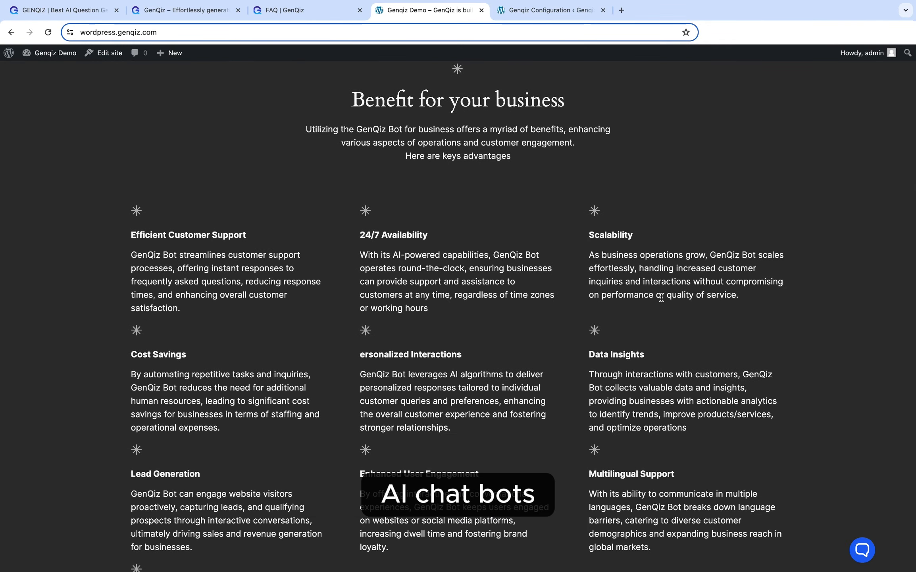
{"action": "scroll", "coordinate": [661, 298], "scroll_direction": "down", "scroll_amount": 1}
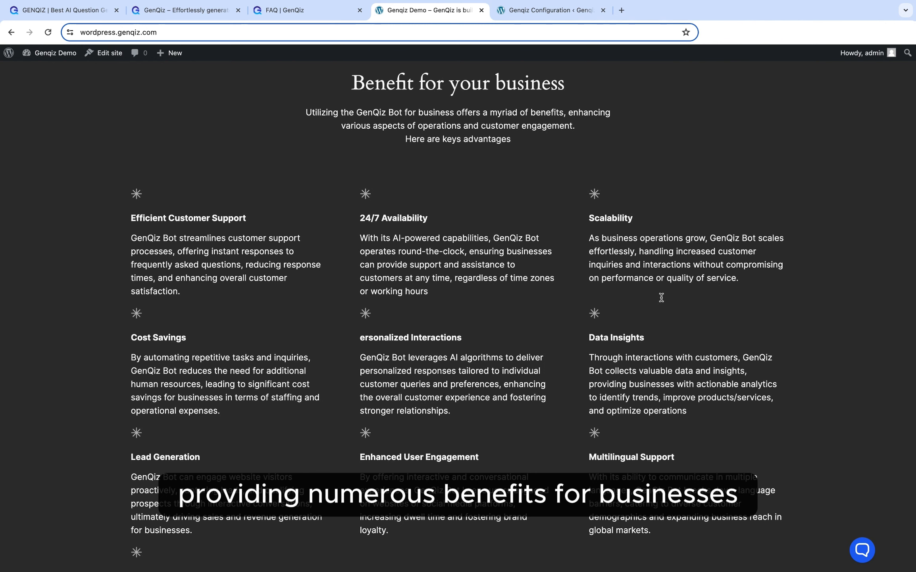
{"action": "scroll", "coordinate": [662, 297], "scroll_direction": "up", "scroll_amount": 1}
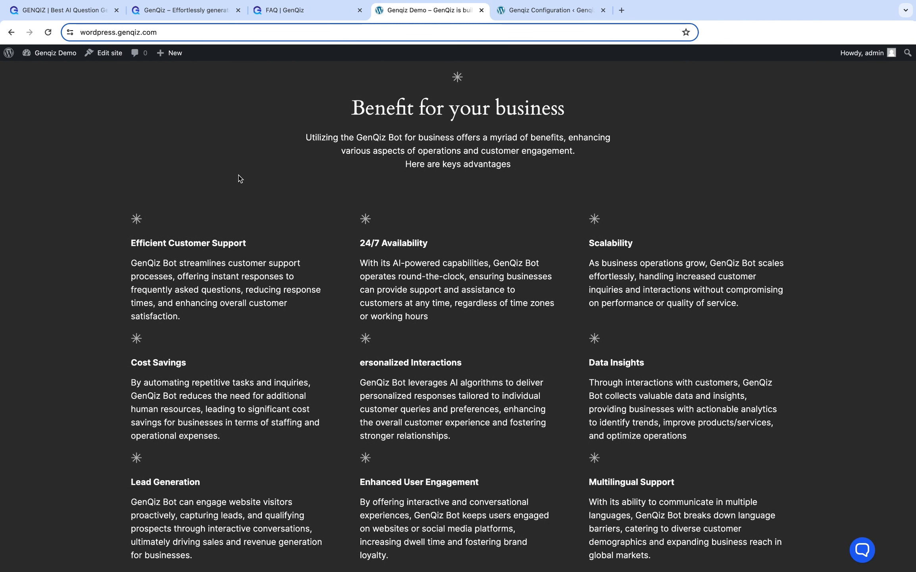